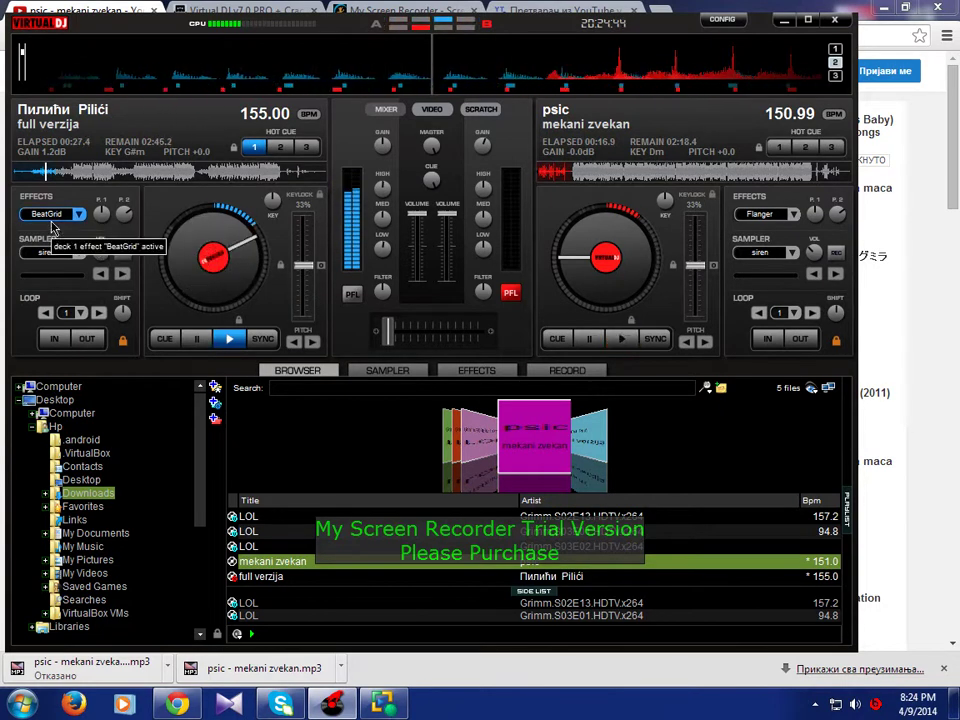
Step: Play and stop the siren sample on deck 1, and trigger the BeatGrid effect on the same deck
{"action": "left_click", "coordinate": [68, 257]}
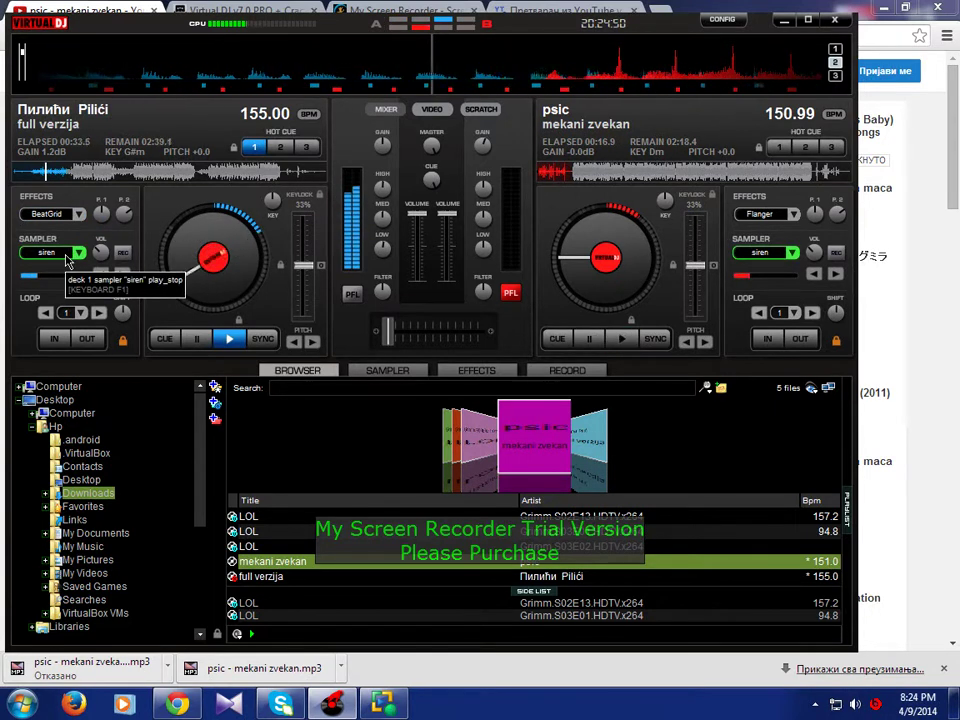
{"action": "left_click", "coordinate": [68, 257]}
{"action": "left_click", "coordinate": [47, 215]}
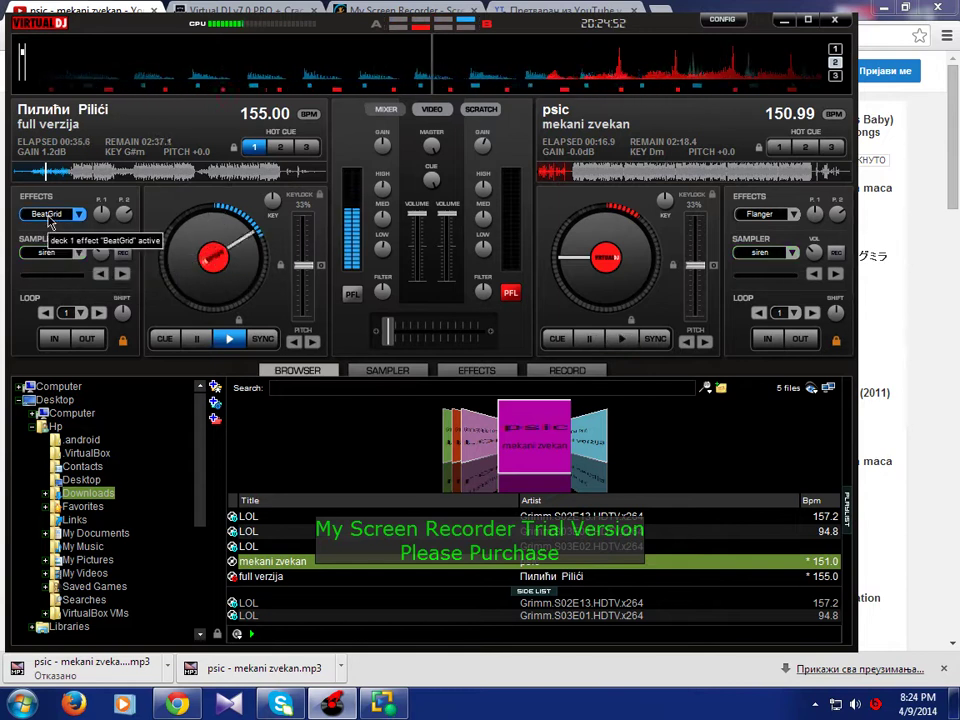
Step: Loop the deck 1 track with loop lengths 1 and 1/2, and toggle the BeatGrid effect
{"action": "left_click", "coordinate": [69, 316]}
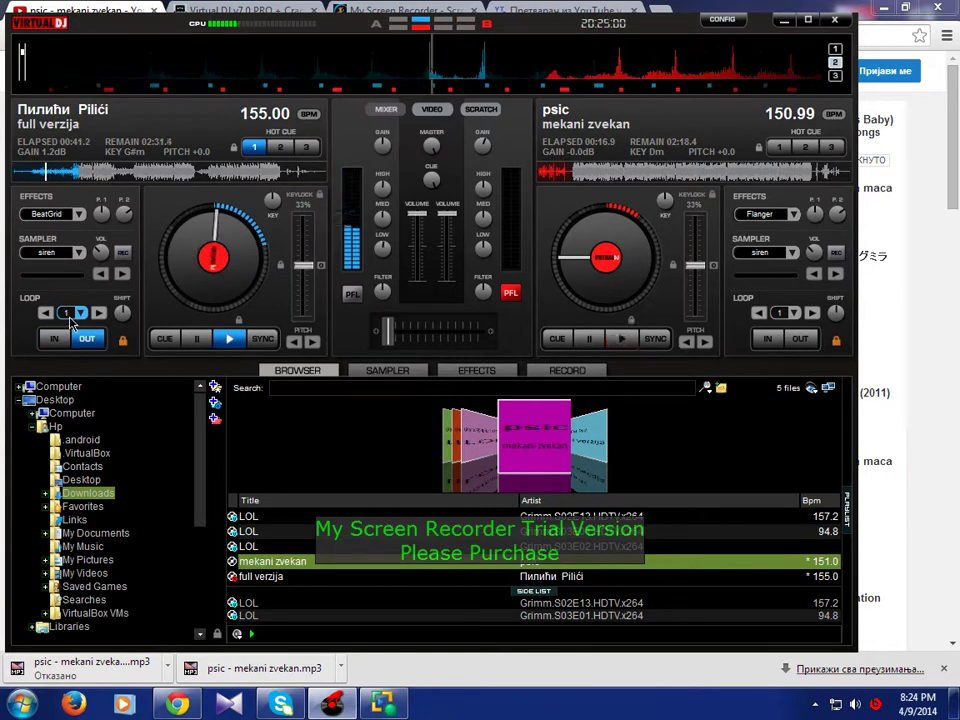
{"action": "left_click", "coordinate": [80, 315]}
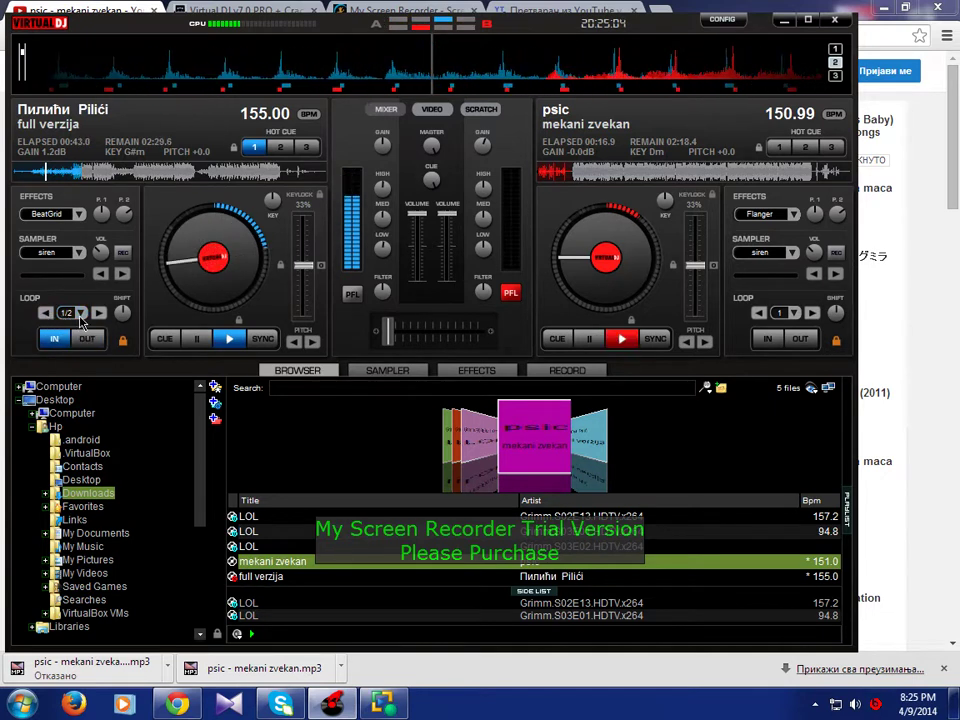
{"action": "left_click", "coordinate": [68, 316]}
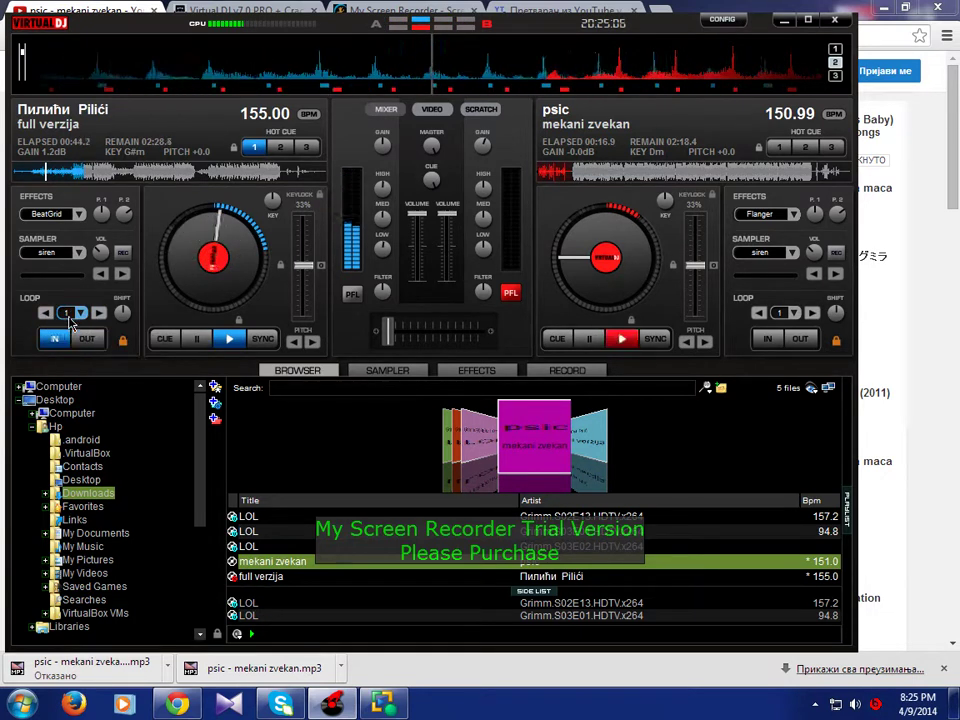
{"action": "left_click", "coordinate": [54, 215]}
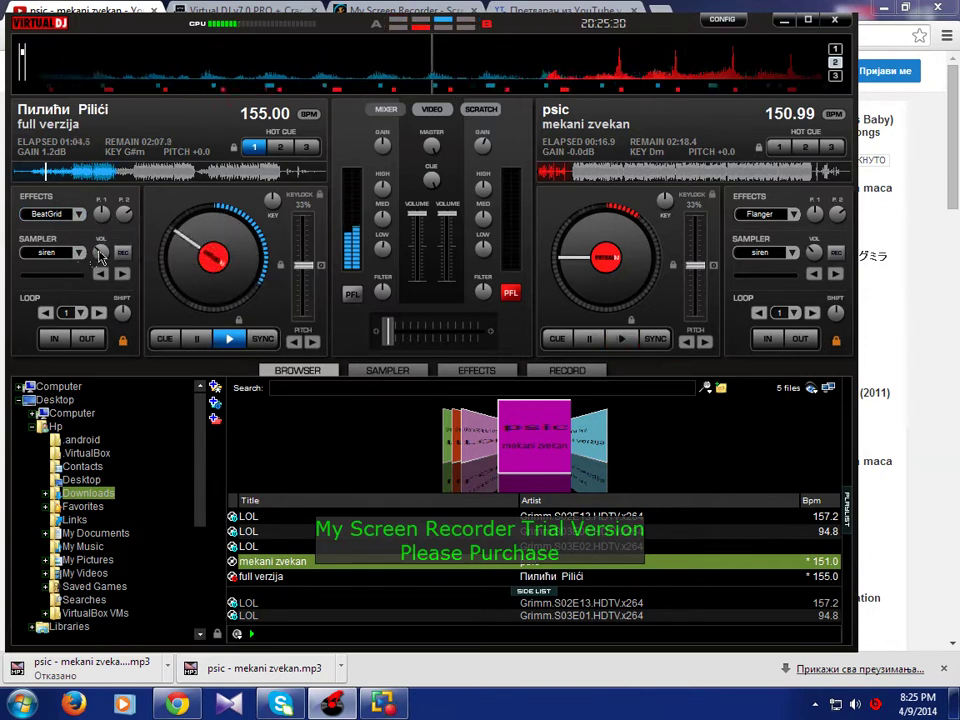
Step: Play the siren sample on deck 1, and switch its sampler to "pump it up"
{"action": "left_click", "coordinate": [72, 254]}
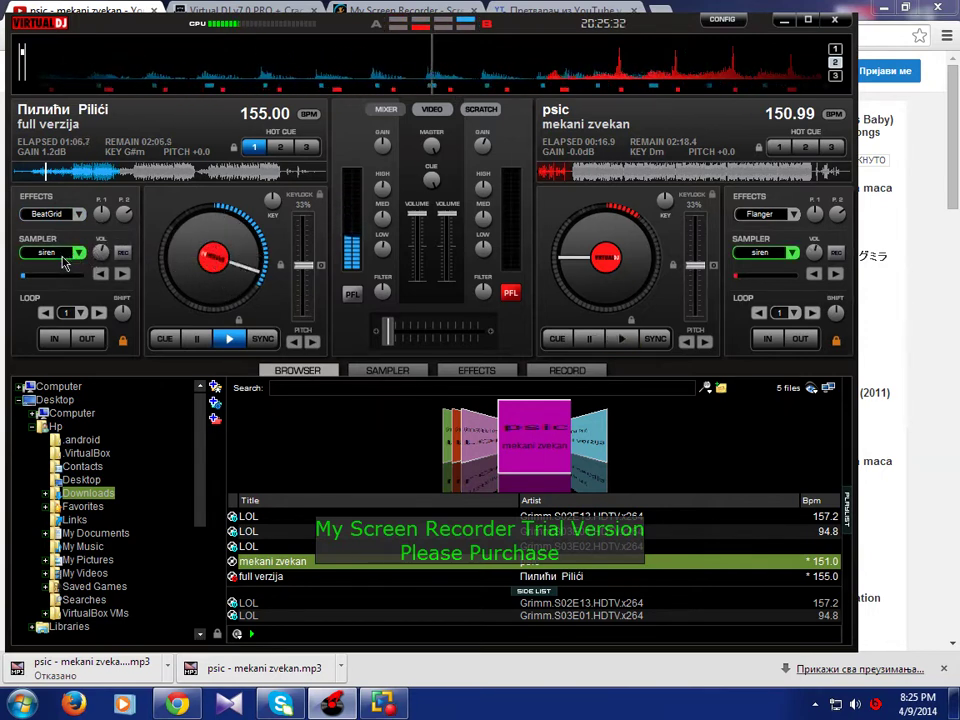
{"action": "left_click", "coordinate": [72, 256]}
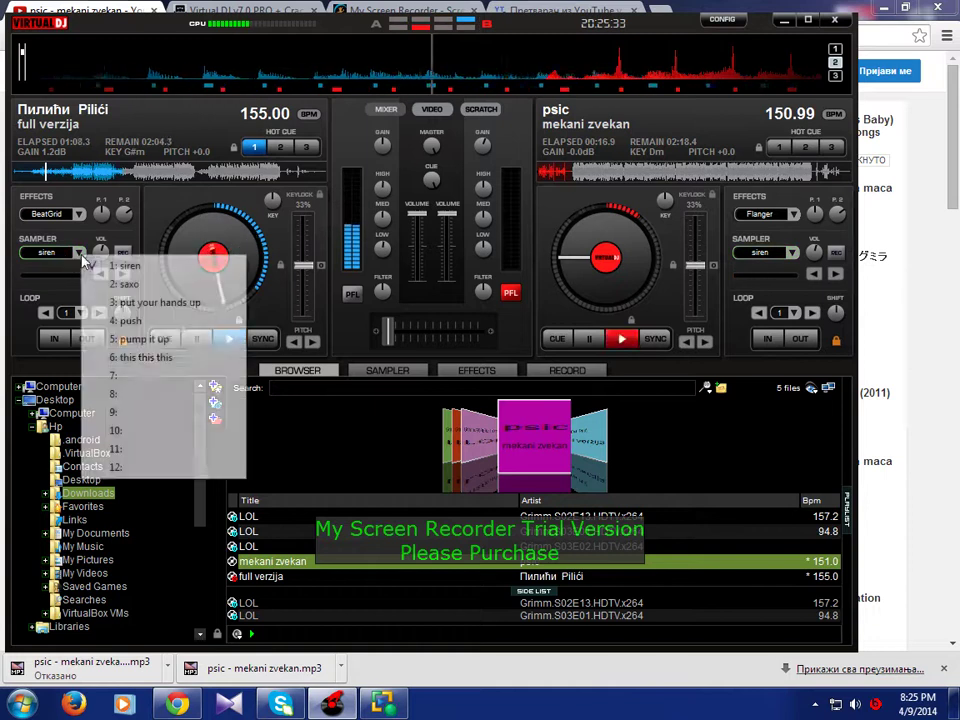
{"action": "left_click", "coordinate": [120, 337]}
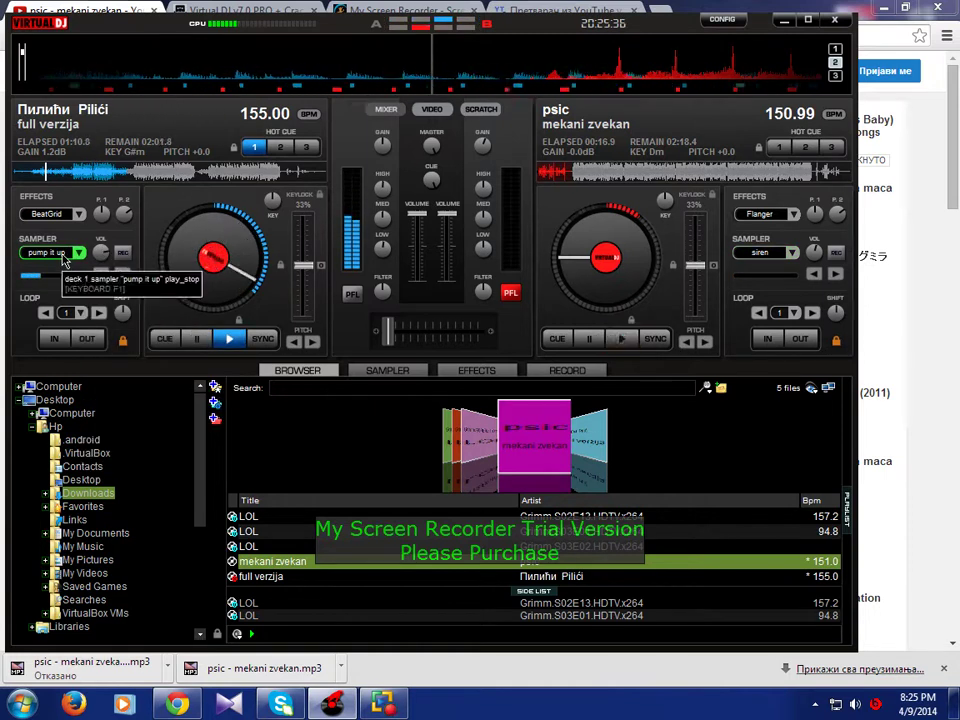
Step: Switch the deck 1 sampler to the "push" sample and play it
{"action": "left_click", "coordinate": [72, 253]}
{"action": "left_click", "coordinate": [131, 319]}
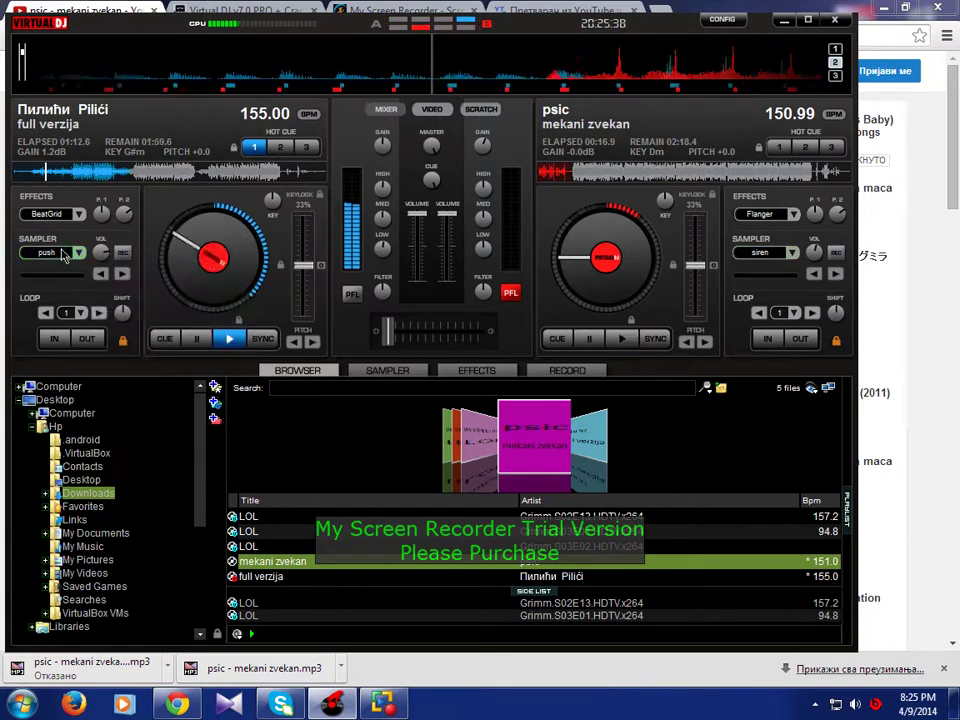
{"action": "left_click", "coordinate": [66, 254]}
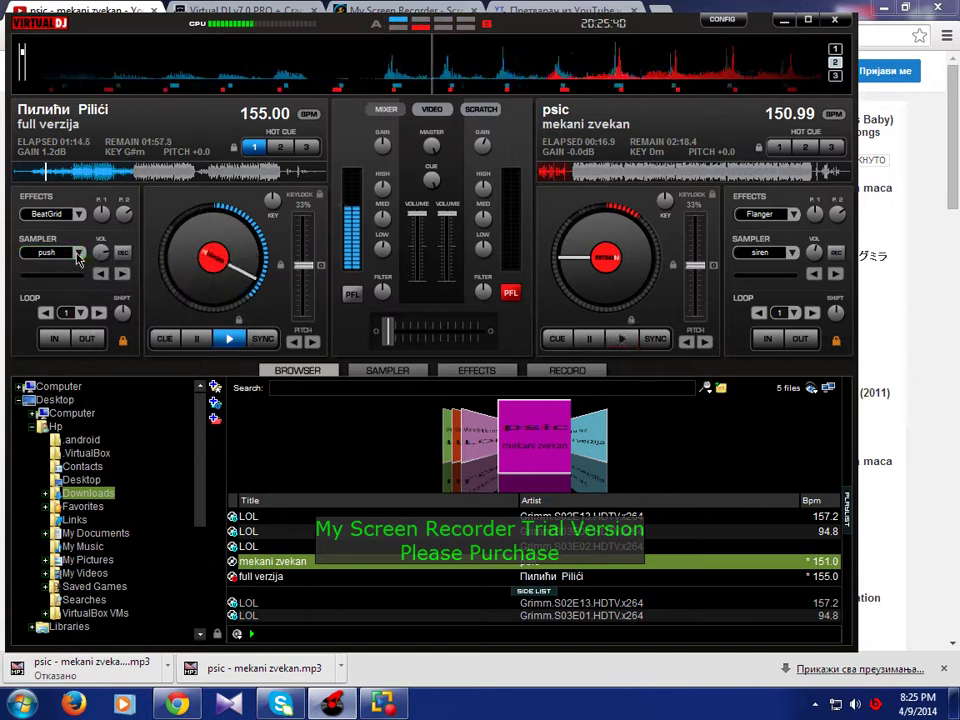
{"action": "left_click", "coordinate": [62, 253]}
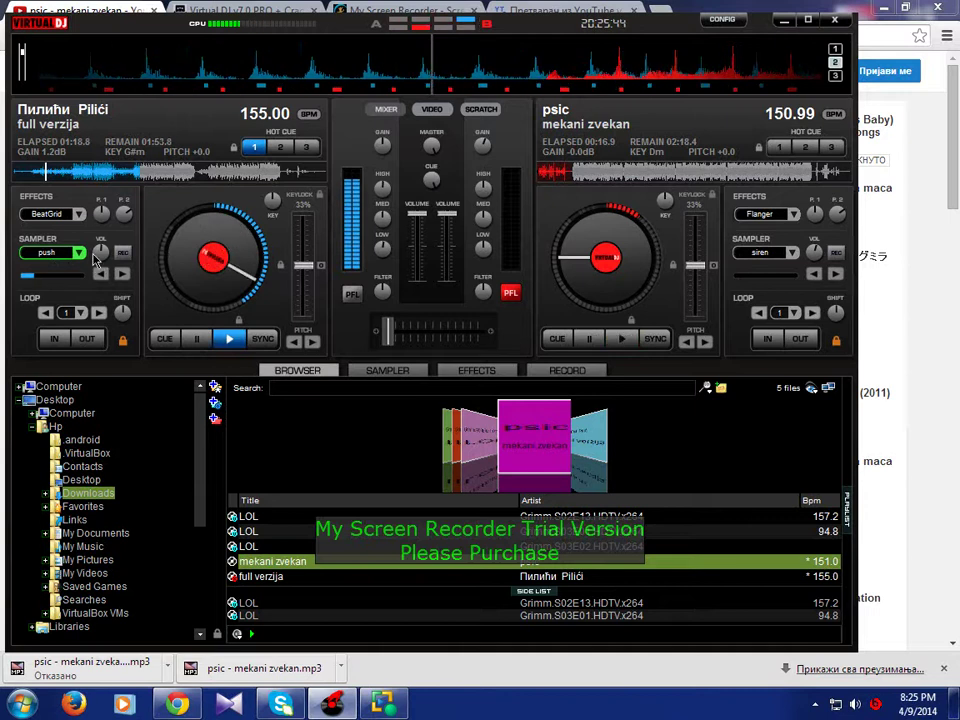
Step: Switch the deck 1 sampler to the "put your hands up" sample and play it
{"action": "left_click", "coordinate": [78, 253]}
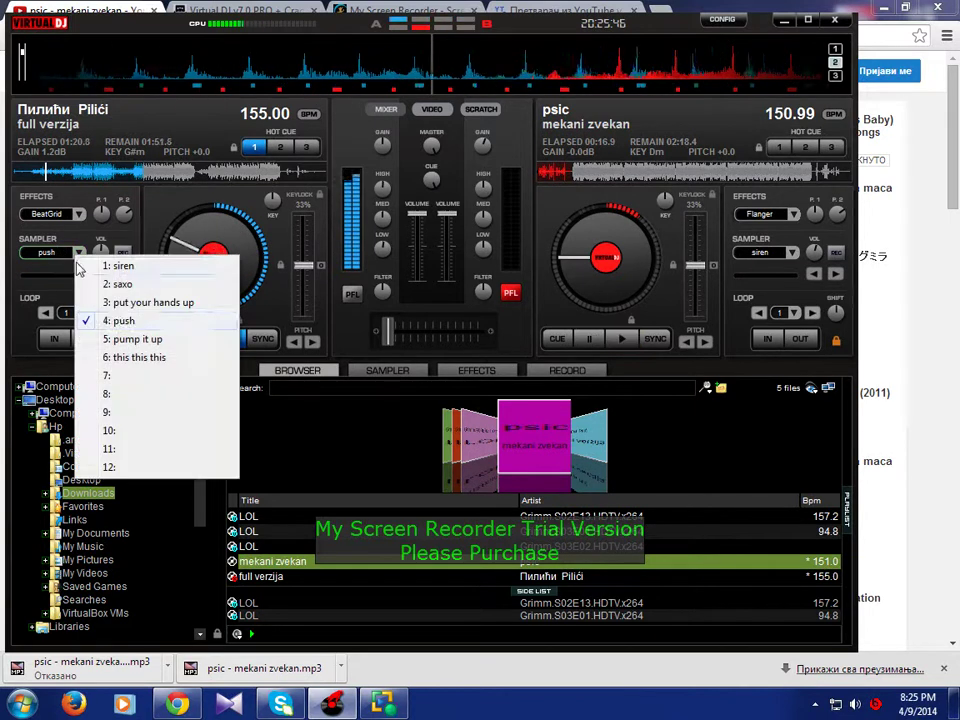
{"action": "left_click", "coordinate": [105, 300]}
{"action": "left_click", "coordinate": [55, 252]}
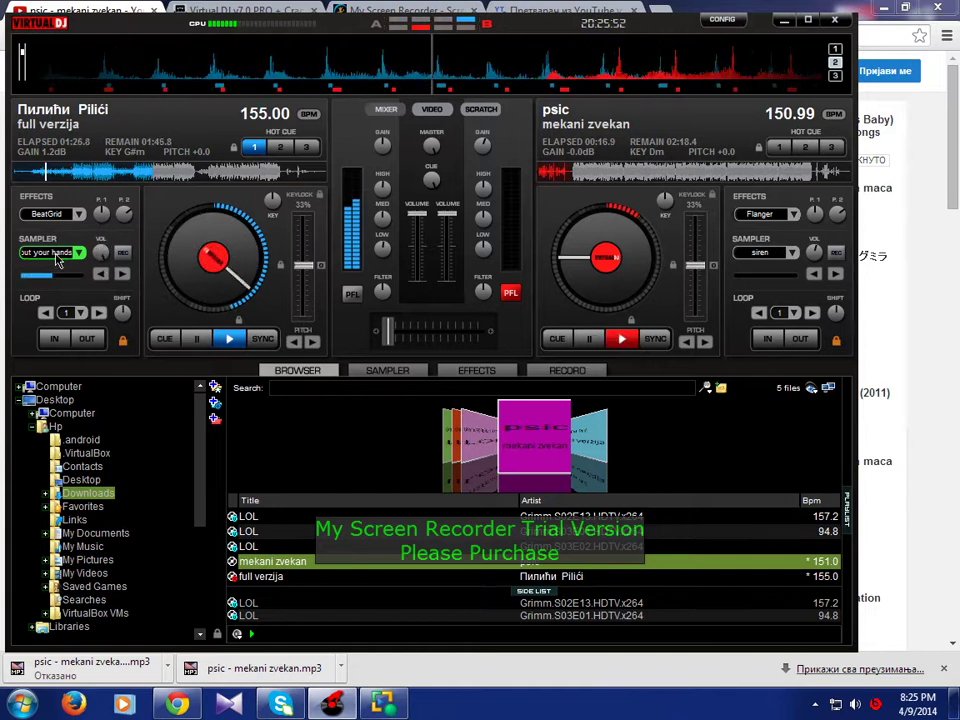
Step: Activate the BeatGrid effect on deck 1, and switch the deck's effect to echo
{"action": "left_click", "coordinate": [50, 215]}
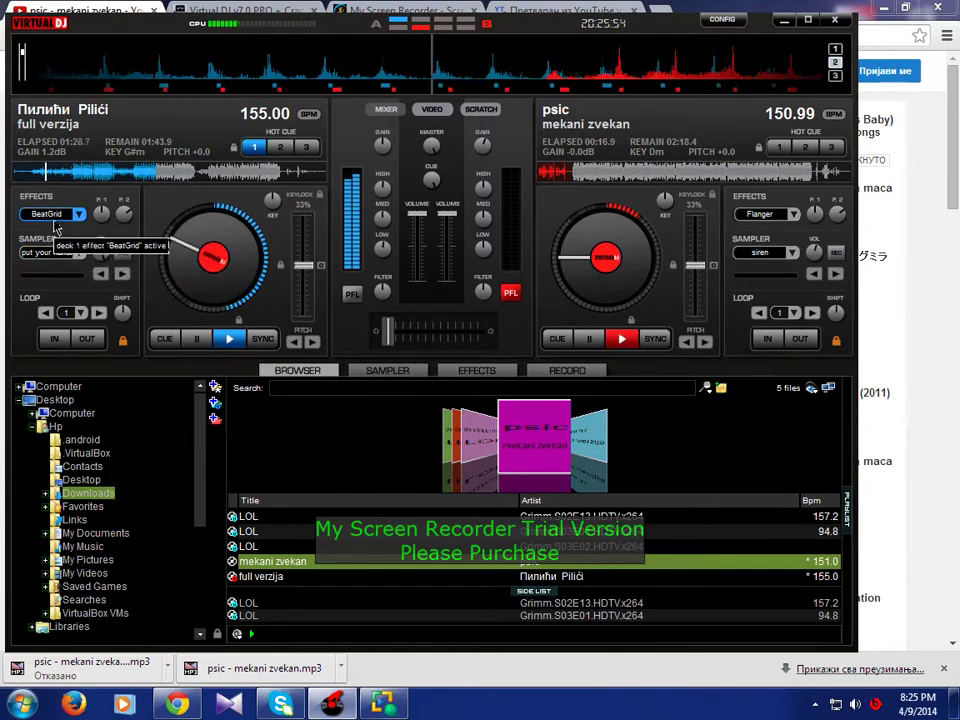
{"action": "left_click", "coordinate": [78, 214]}
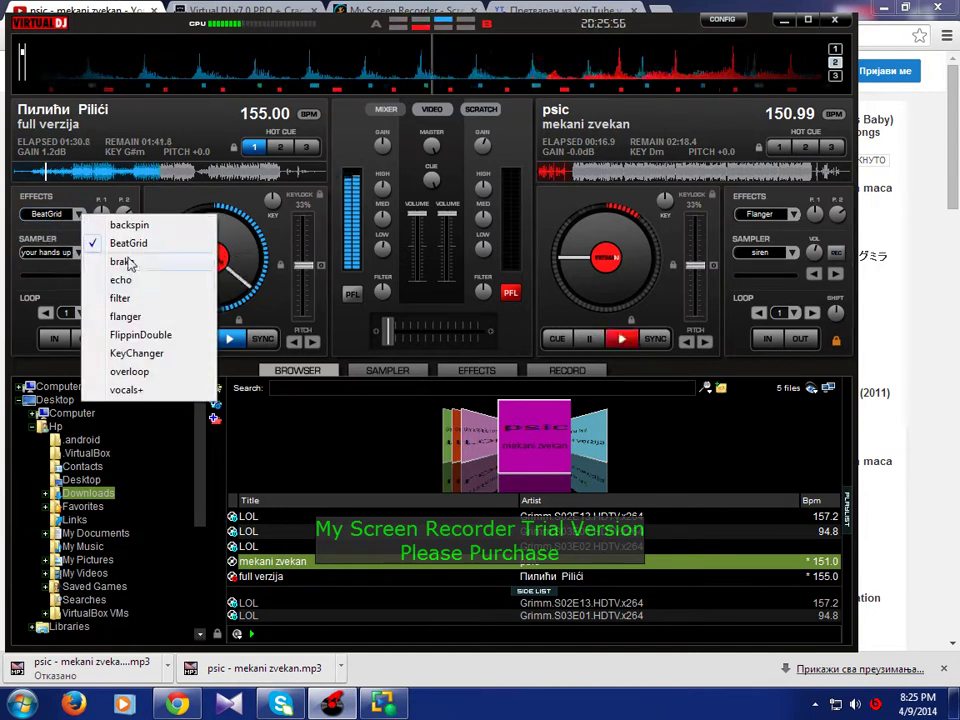
{"action": "left_click", "coordinate": [124, 279]}
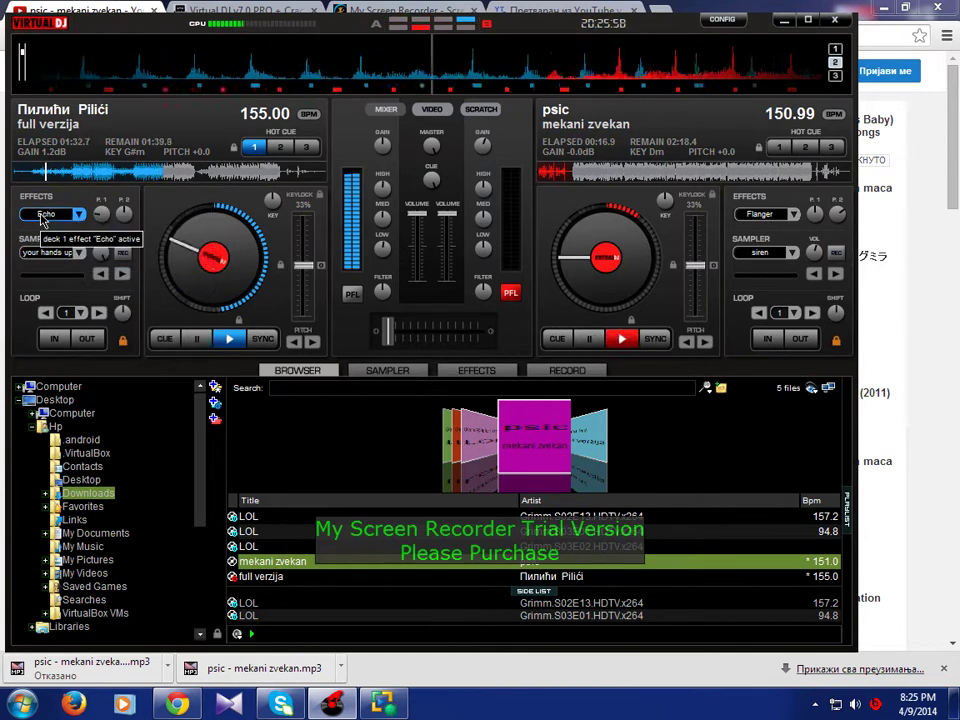
Step: Apply the filter effect to deck 1, and replace it with FlippinDouble
{"action": "left_click", "coordinate": [78, 214]}
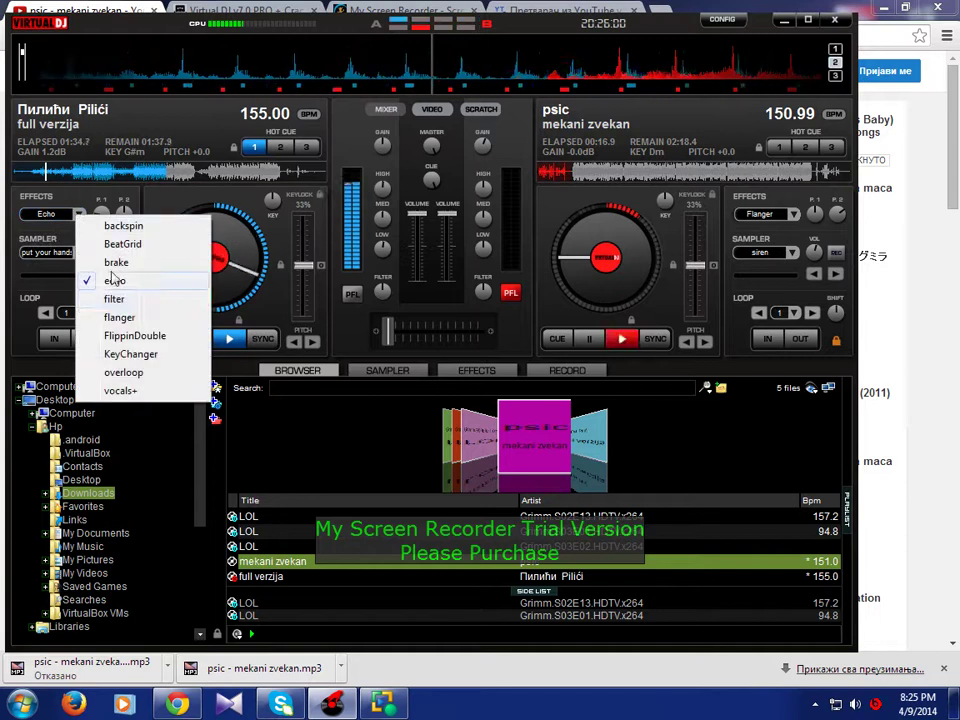
{"action": "left_click", "coordinate": [116, 299]}
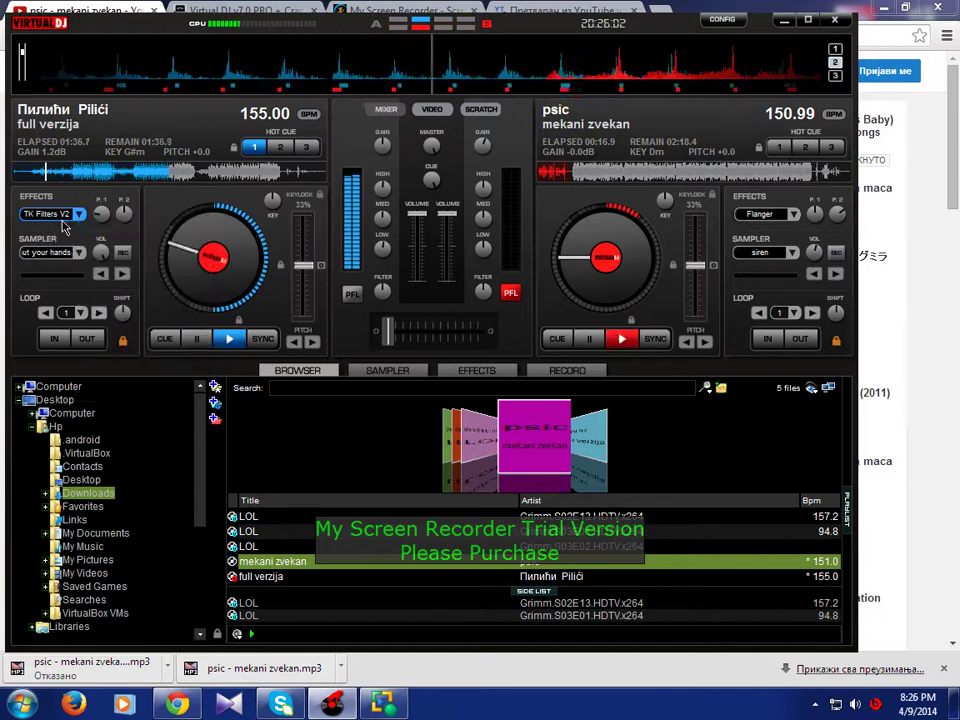
{"action": "left_click", "coordinate": [76, 214]}
{"action": "left_click", "coordinate": [115, 340]}
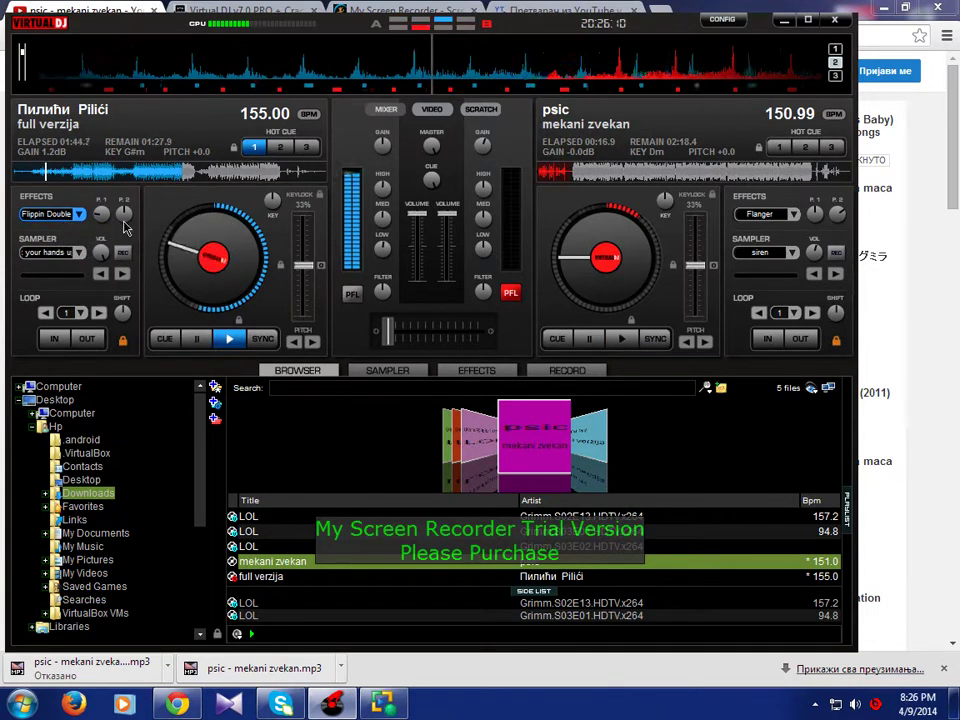
Step: Start the "mekani zvekan" track on deck 2 and move the crossfader fully over to that deck
{"action": "left_click", "coordinate": [568, 176]}
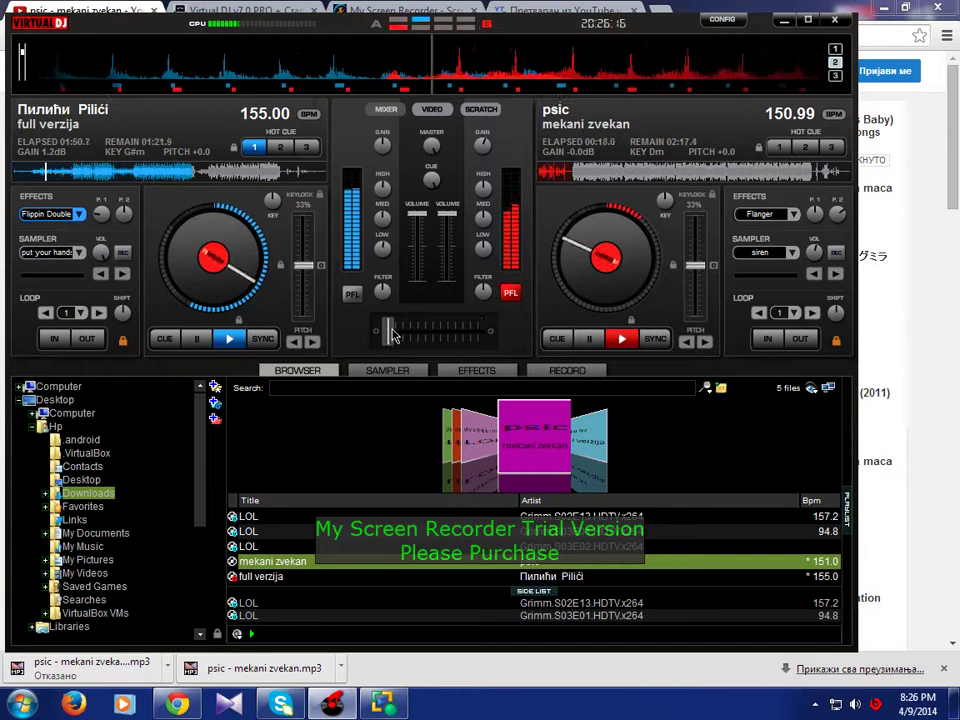
{"action": "left_click_drag", "start_coordinate": [390, 333], "coordinate": [478, 330]}
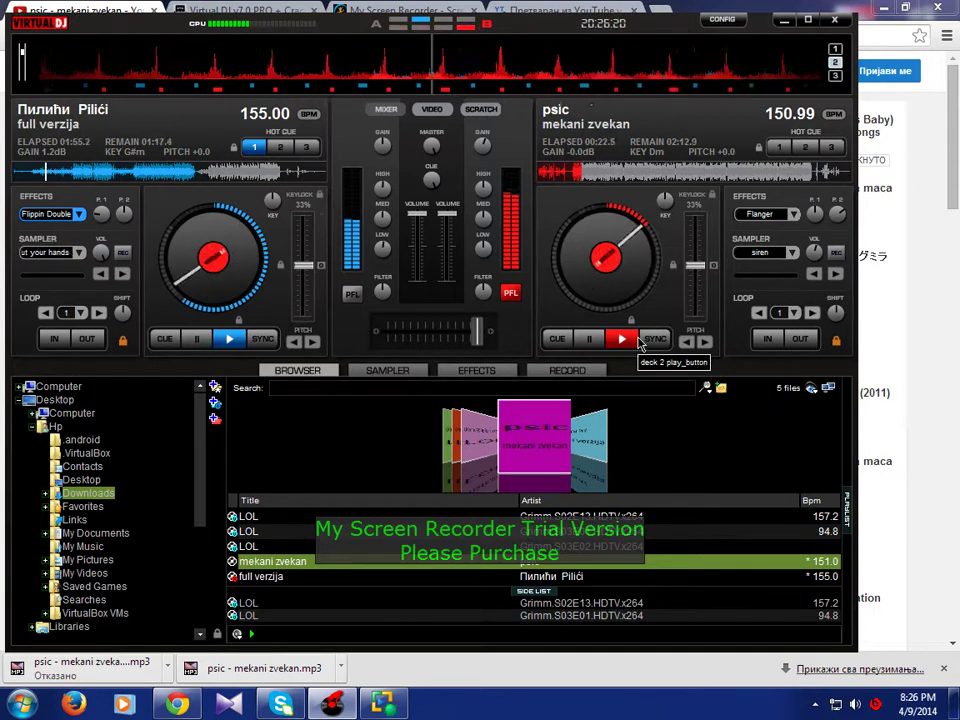
Step: Set the deck 2 effect to BeatGrid and toggle it, and stop the track on deck 1
{"action": "left_click", "coordinate": [793, 214]}
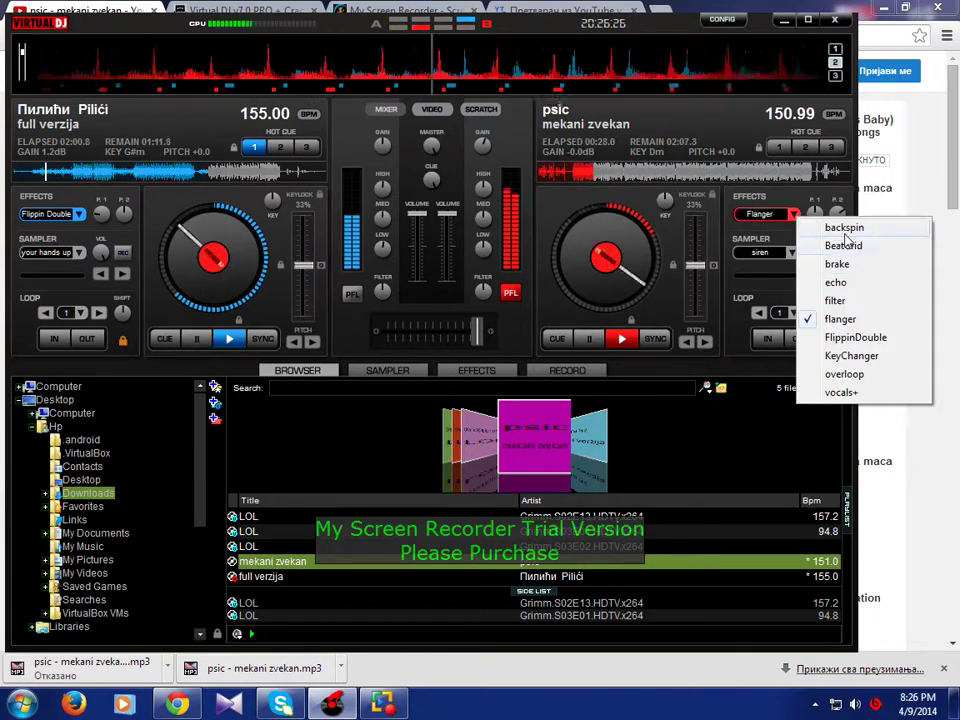
{"action": "left_click", "coordinate": [833, 245]}
{"action": "left_click", "coordinate": [746, 215]}
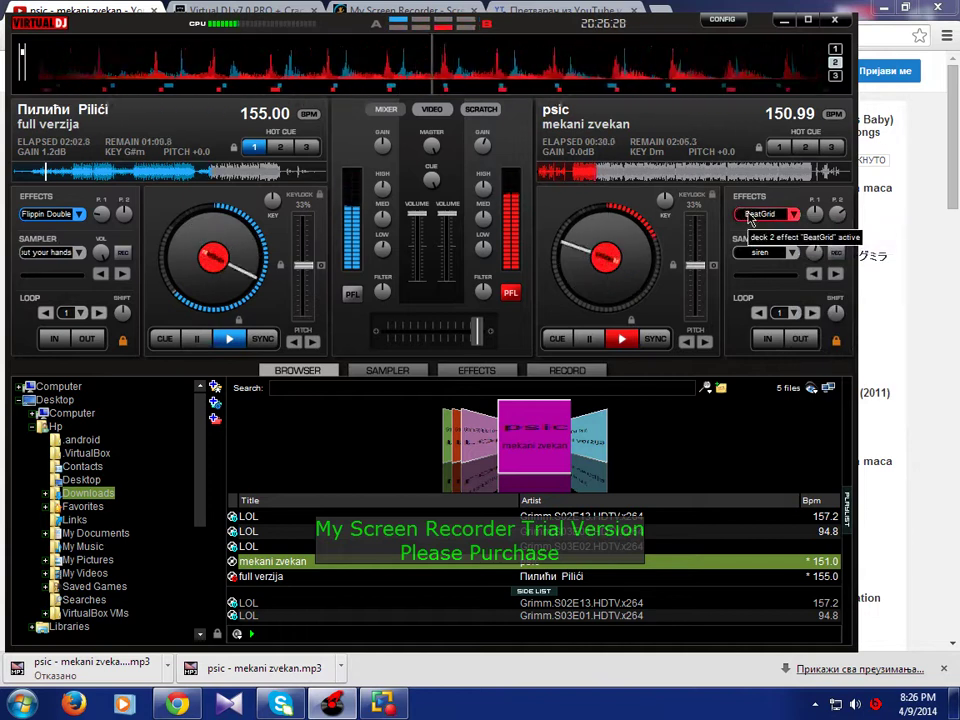
{"action": "left_click", "coordinate": [748, 215]}
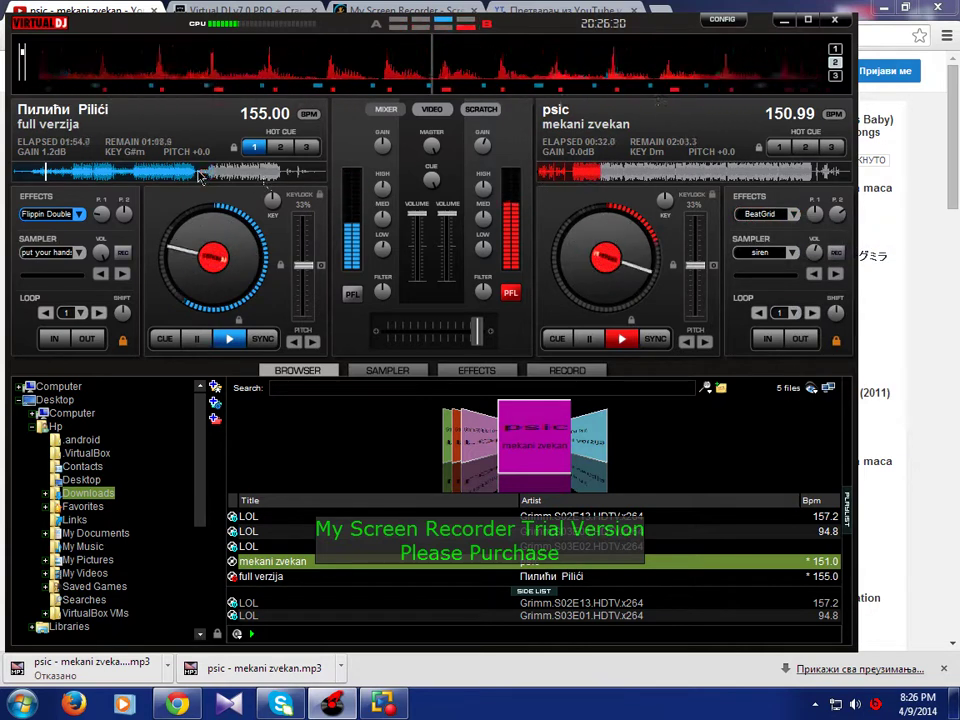
{"action": "left_click", "coordinate": [279, 148]}
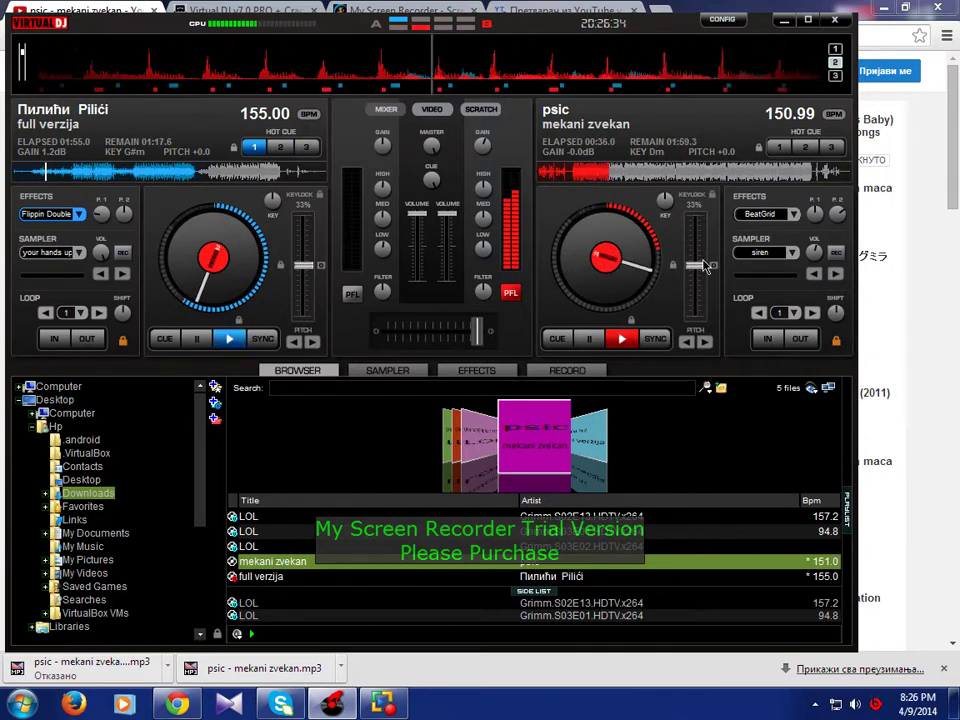
Step: Play the saxo sample on deck 2, and switch that deck's sampler to "this this this"
{"action": "left_click", "coordinate": [792, 253]}
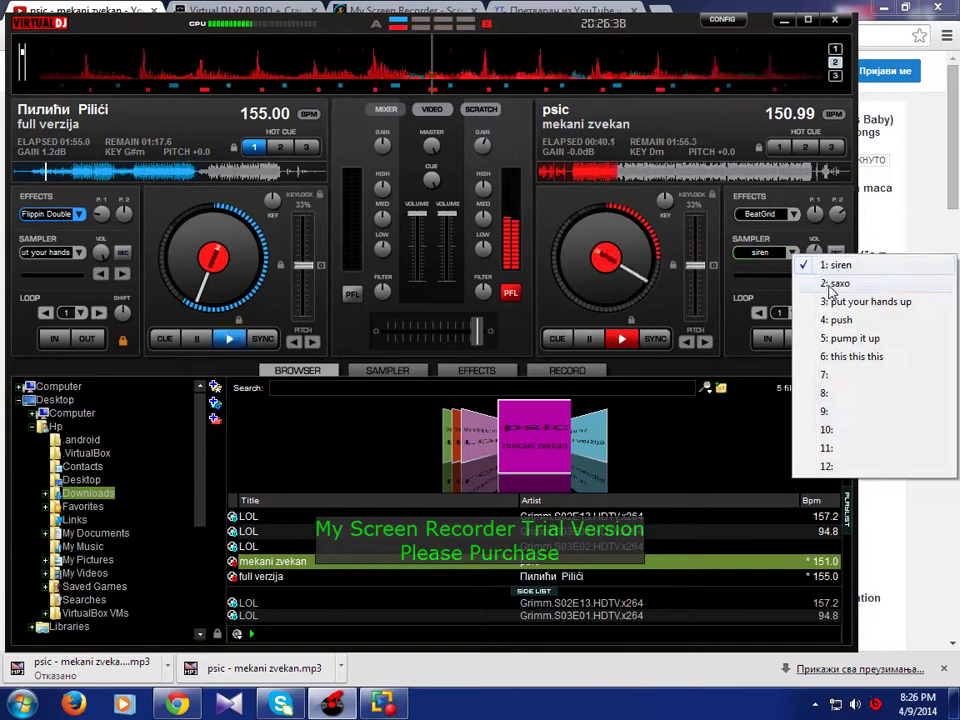
{"action": "left_click", "coordinate": [834, 284]}
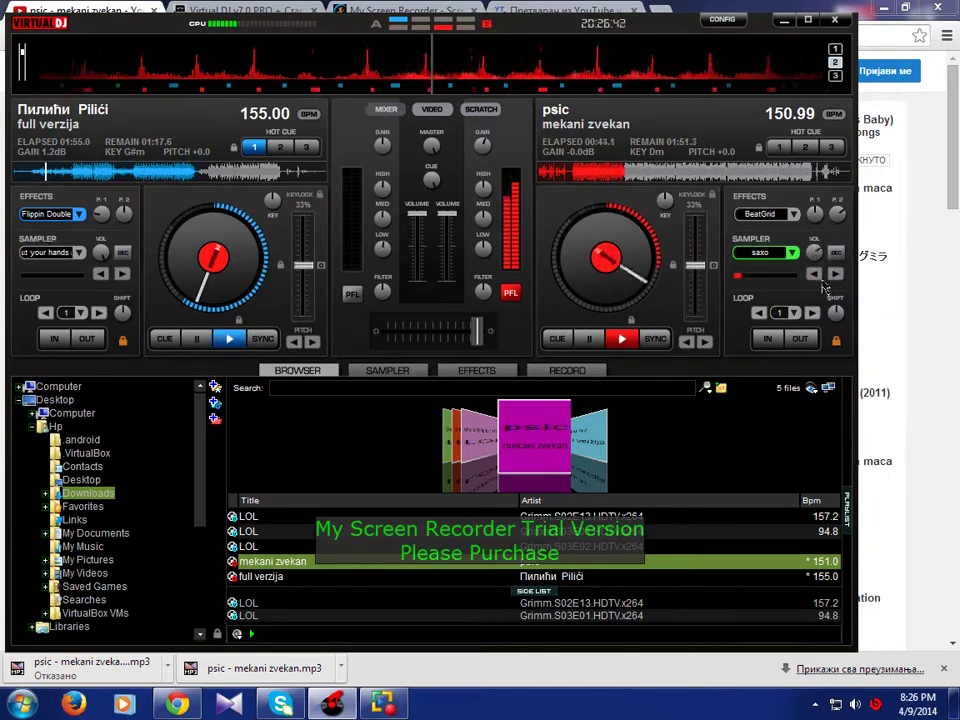
{"action": "left_click", "coordinate": [781, 254]}
{"action": "left_click", "coordinate": [818, 354]}
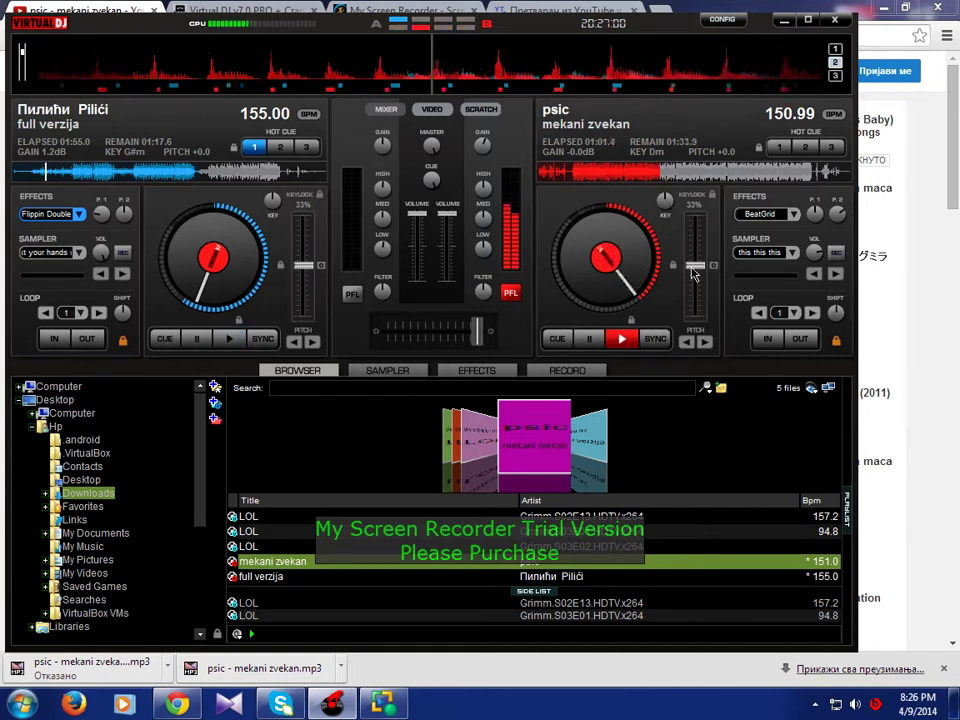
Step: Slow the deck 2 track to a pitch of -33.0, and bring the pitch back to about -1.7
{"action": "left_click_drag", "start_coordinate": [693, 273], "coordinate": [699, 222]}
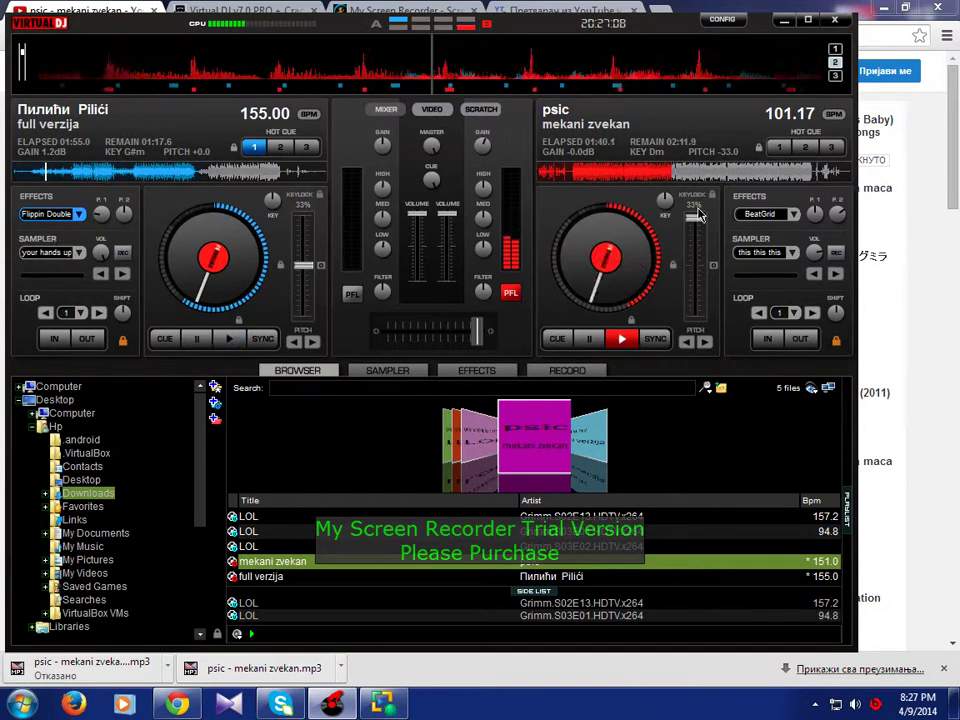
{"action": "left_click_drag", "start_coordinate": [698, 216], "coordinate": [697, 268]}
{"action": "mouse_move", "coordinate": [697, 268]}
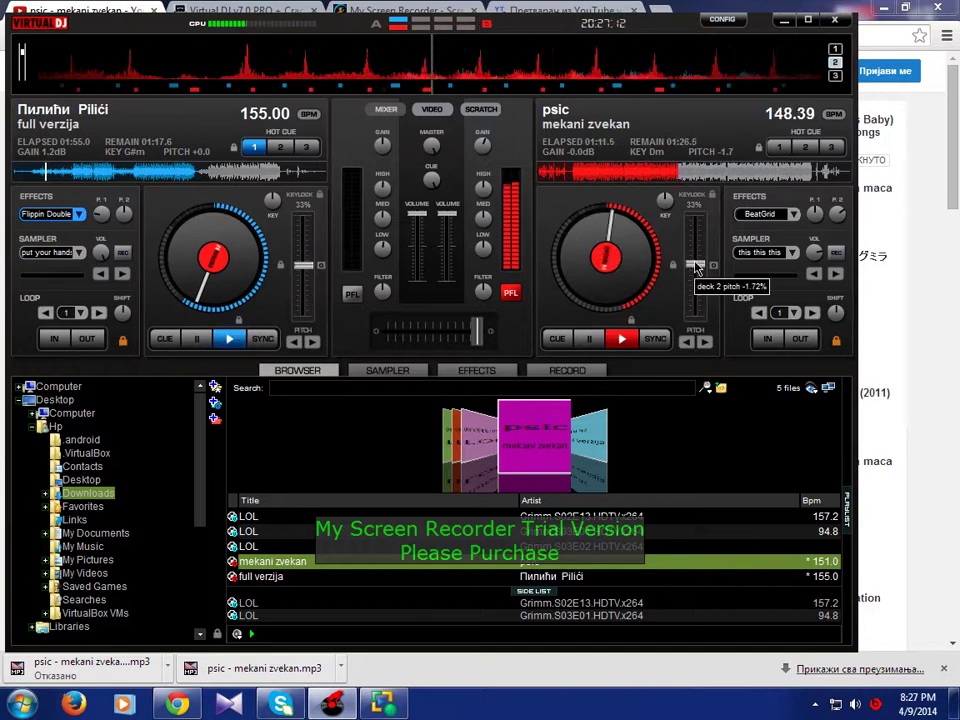
Step: Switch the BeatGrid effect on deck 2 on and off twice while the track plays
{"action": "left_click", "coordinate": [759, 215]}
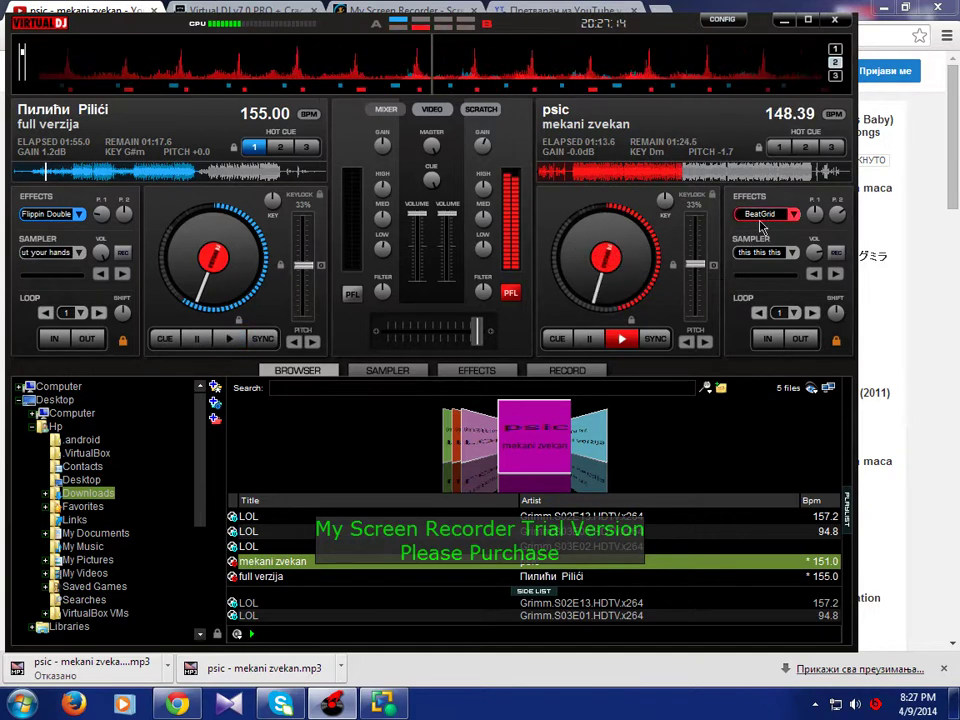
{"action": "left_click", "coordinate": [759, 215]}
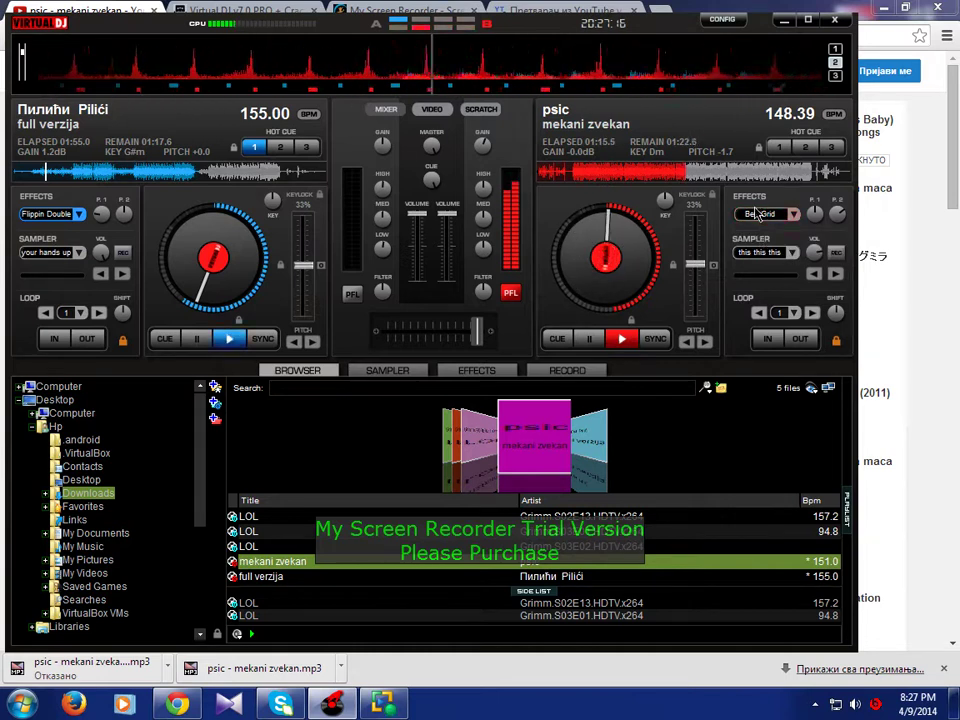
{"action": "left_click", "coordinate": [760, 216]}
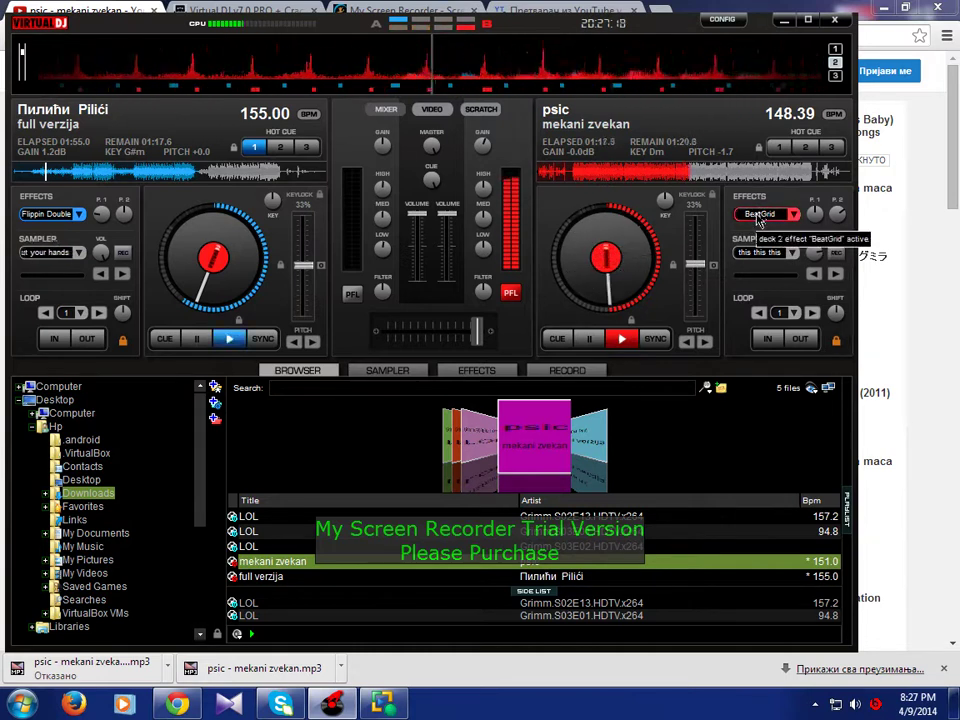
{"action": "left_click", "coordinate": [758, 215]}
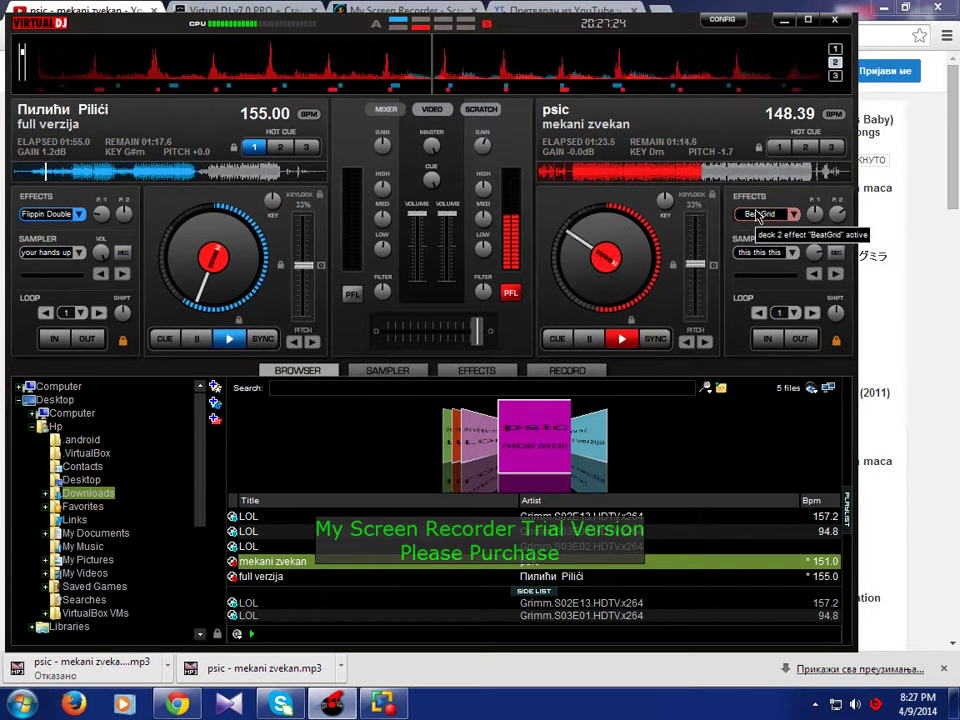
Step: Toggle the BeatGrid effect on deck 2 while its track plays, and apply a 1-beat loop to that track
{"action": "left_click", "coordinate": [759, 216]}
{"action": "left_click", "coordinate": [759, 216]}
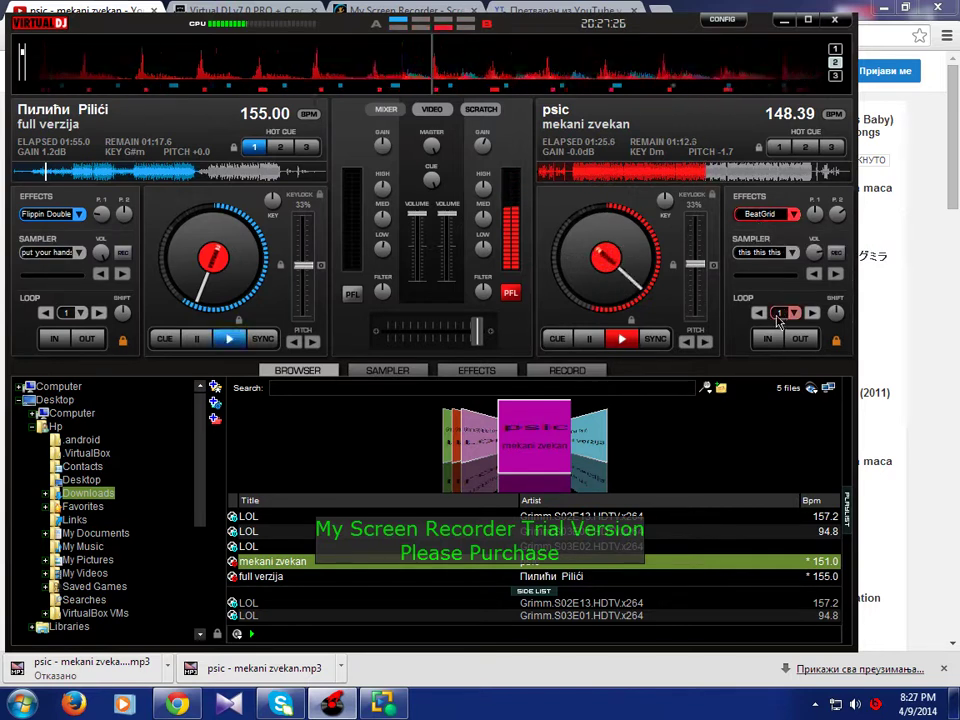
{"action": "left_click", "coordinate": [782, 313]}
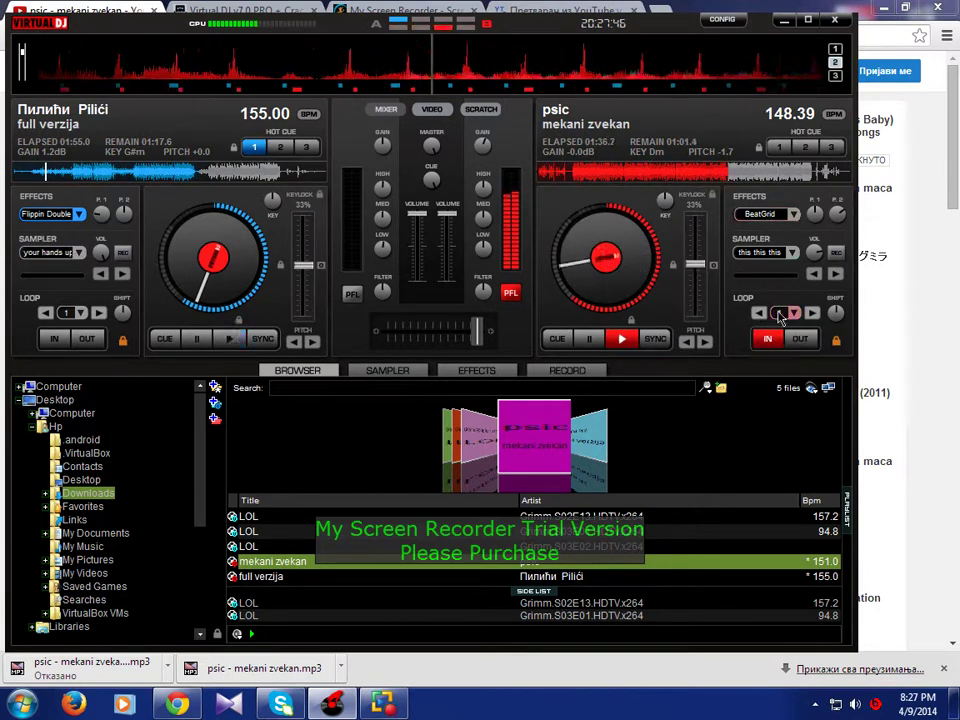
{"action": "left_click", "coordinate": [767, 215]}
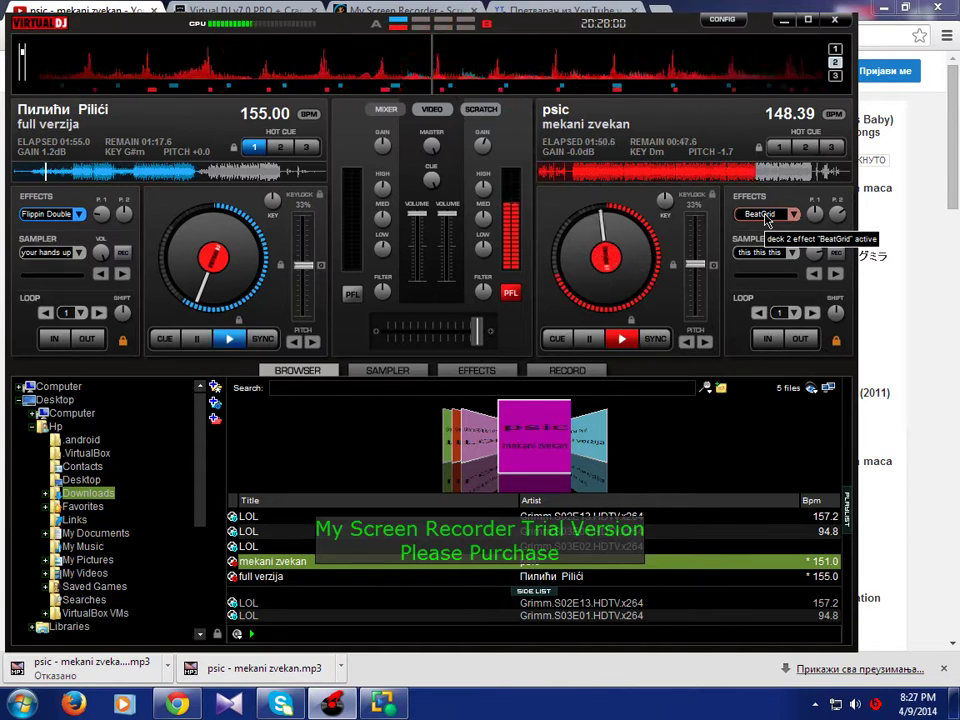
{"action": "left_click", "coordinate": [763, 226]}
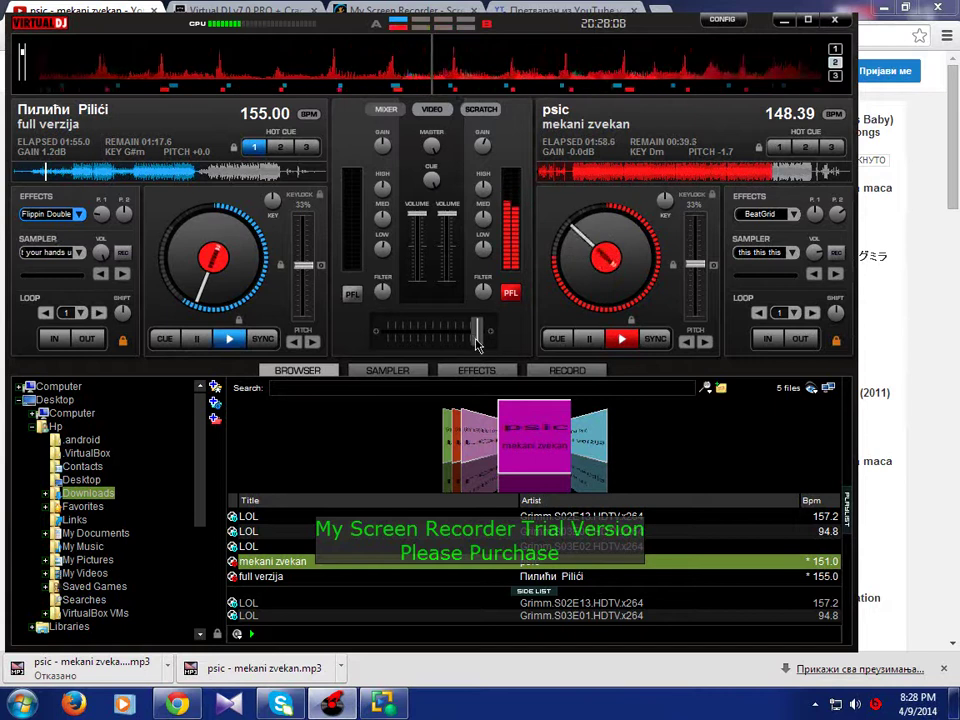
Step: Start the track on deck 1 and move the crossfader fully over to deck 1
{"action": "left_click", "coordinate": [230, 339]}
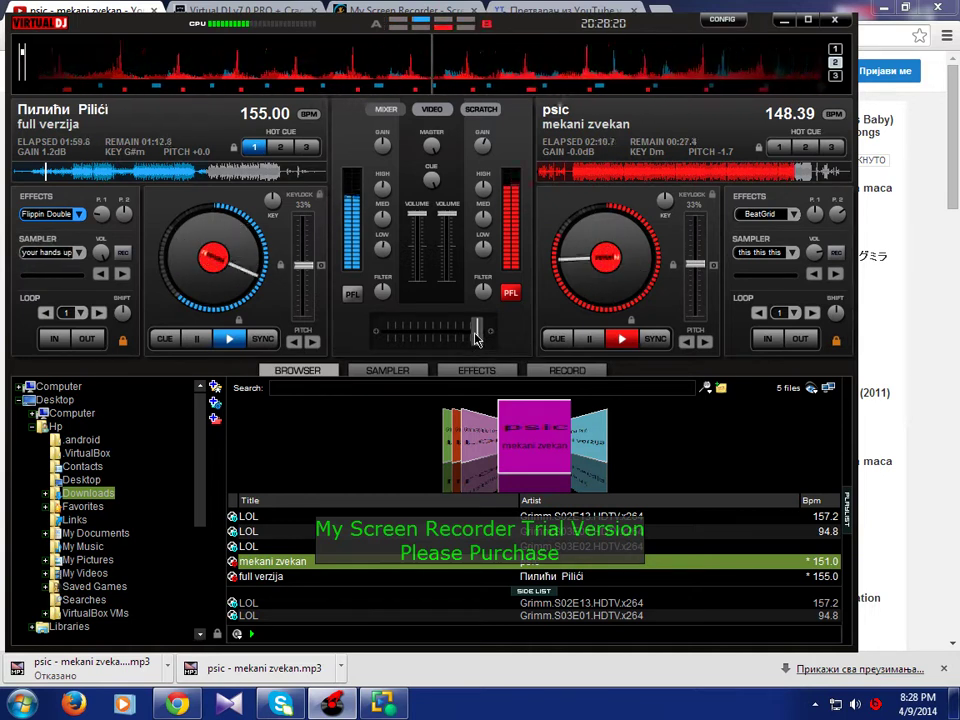
{"action": "left_click_drag", "start_coordinate": [477, 338], "coordinate": [24, 338]}
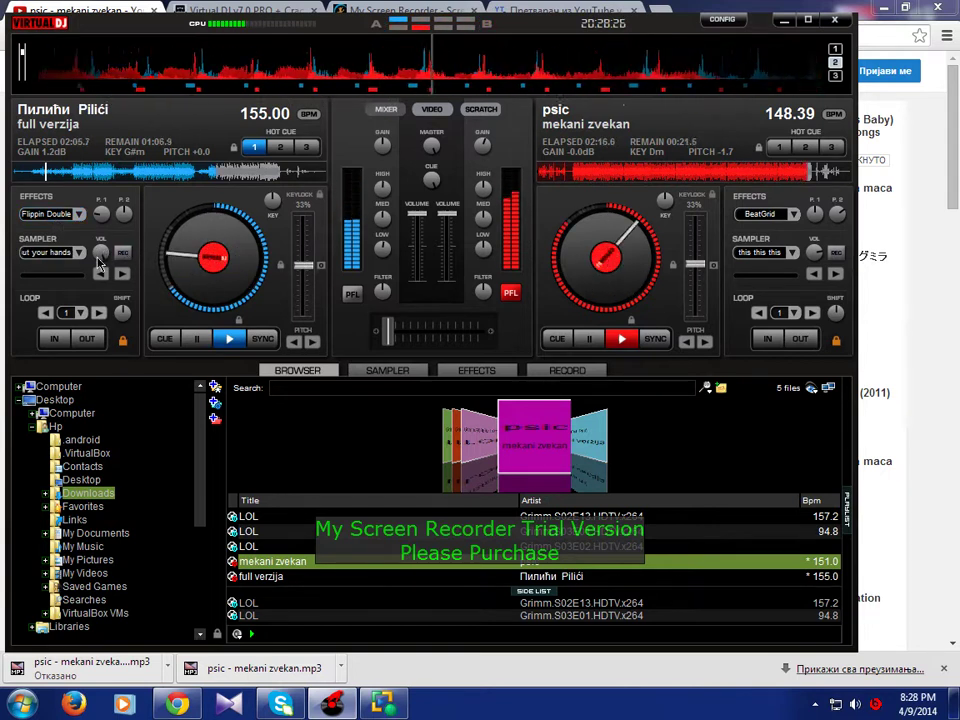
Step: Set the deck 1 effect to BeatGrid and toggle it, and change that deck's effect to Backspin
{"action": "left_click", "coordinate": [78, 214]}
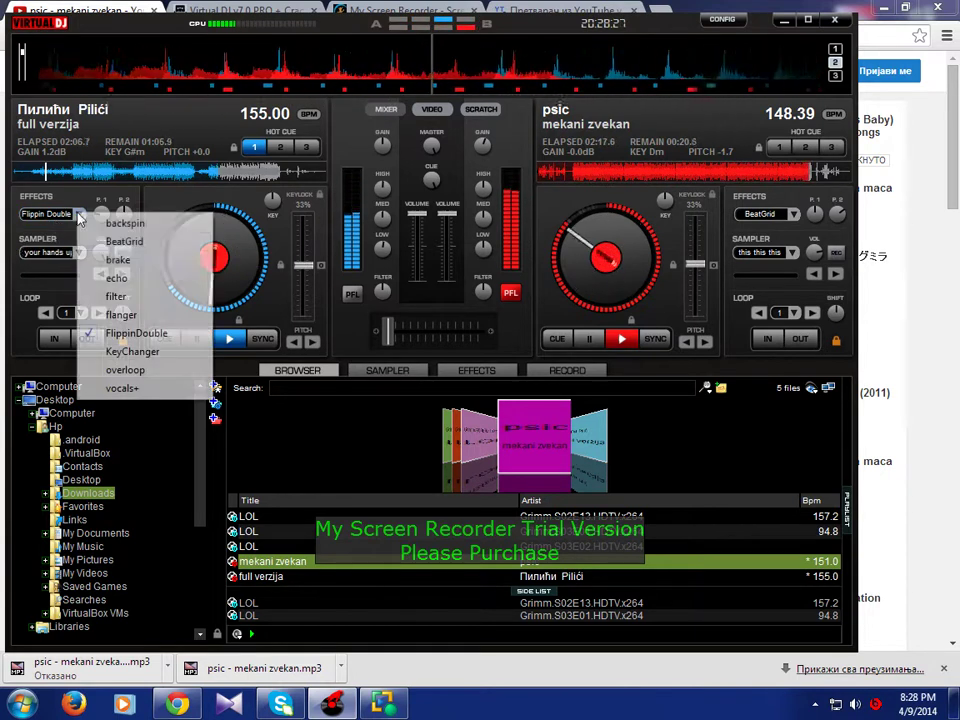
{"action": "left_click", "coordinate": [124, 241]}
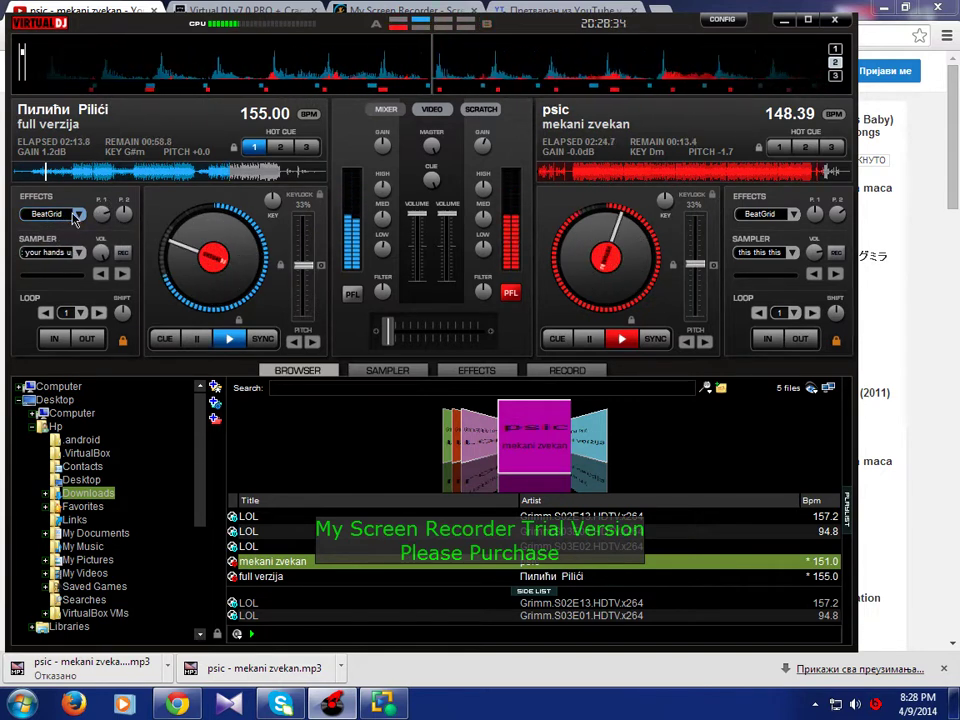
{"action": "left_click", "coordinate": [57, 216]}
{"action": "left_click", "coordinate": [100, 223]}
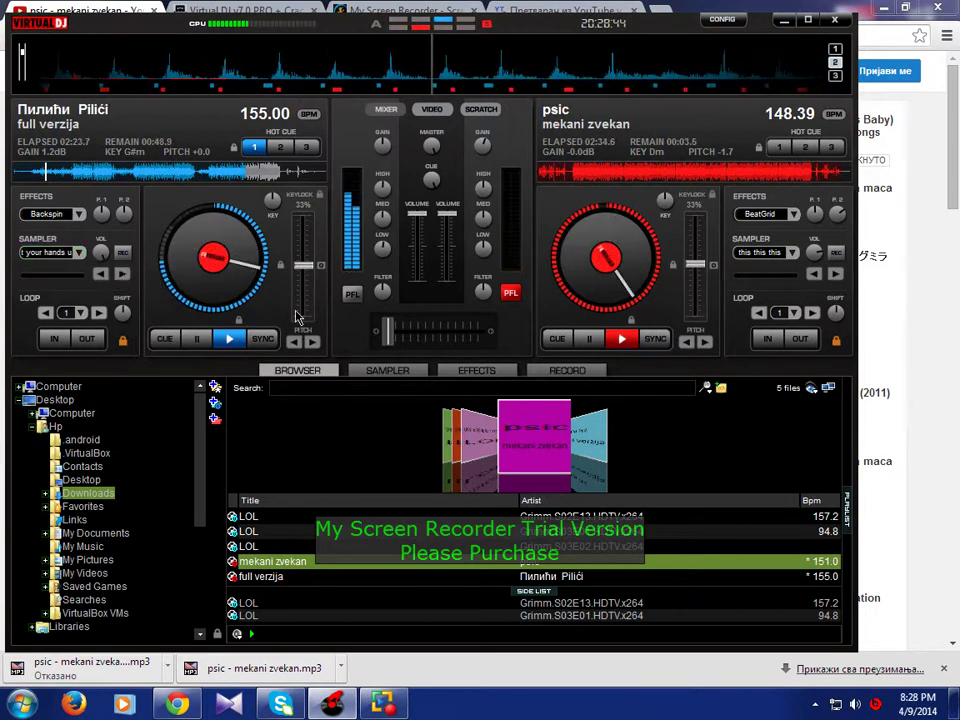
Step: Loop the deck 1 track with a loop length of 1, and switch that deck's sampler to "this this this"
{"action": "left_click", "coordinate": [54, 338]}
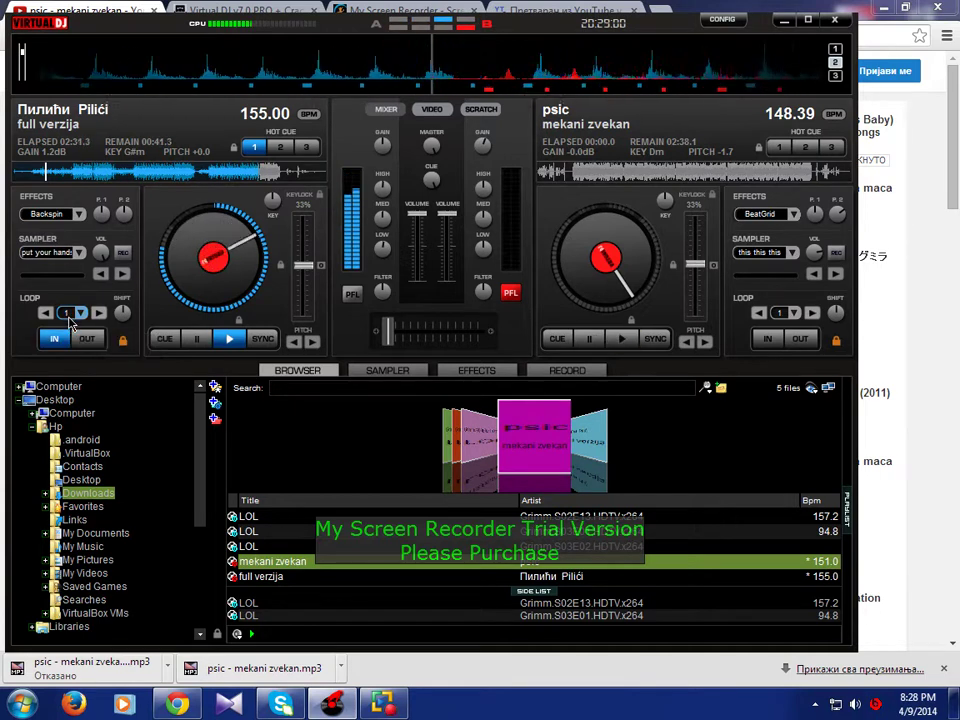
{"action": "left_click", "coordinate": [86, 253]}
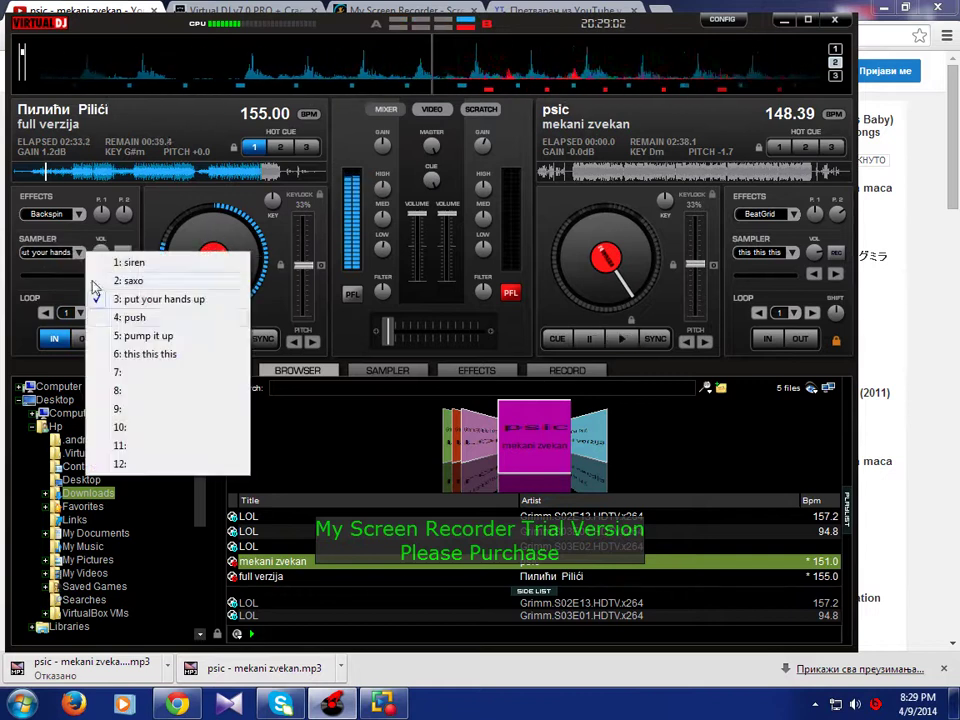
{"action": "left_click", "coordinate": [110, 354]}
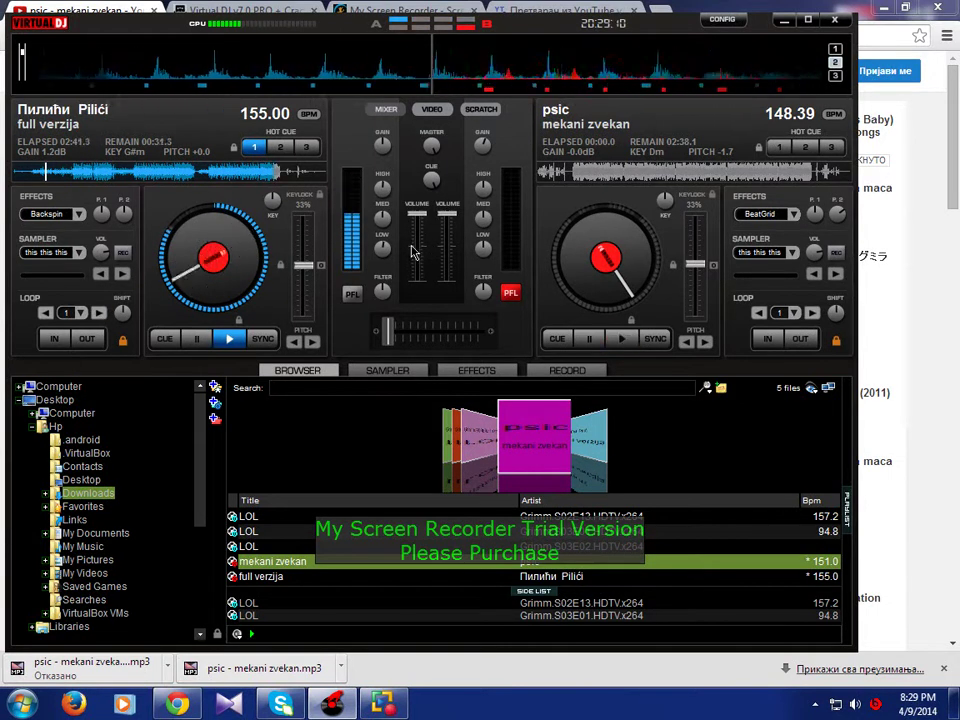
Step: Pause the track on deck 1 and close the DJ program
{"action": "left_click", "coordinate": [205, 344]}
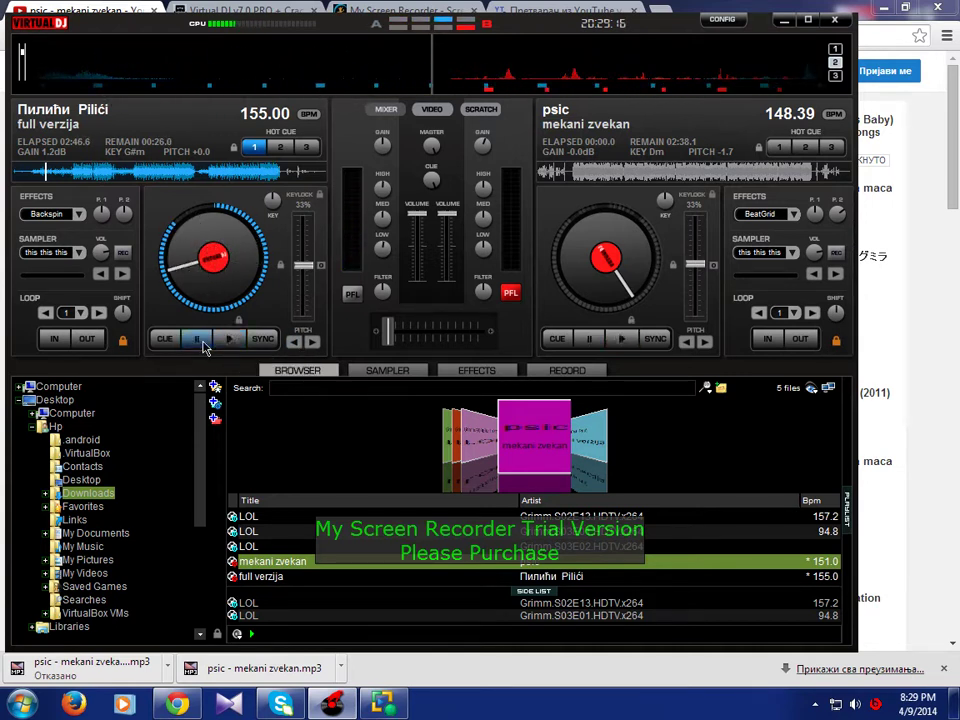
{"action": "left_click", "coordinate": [835, 20]}
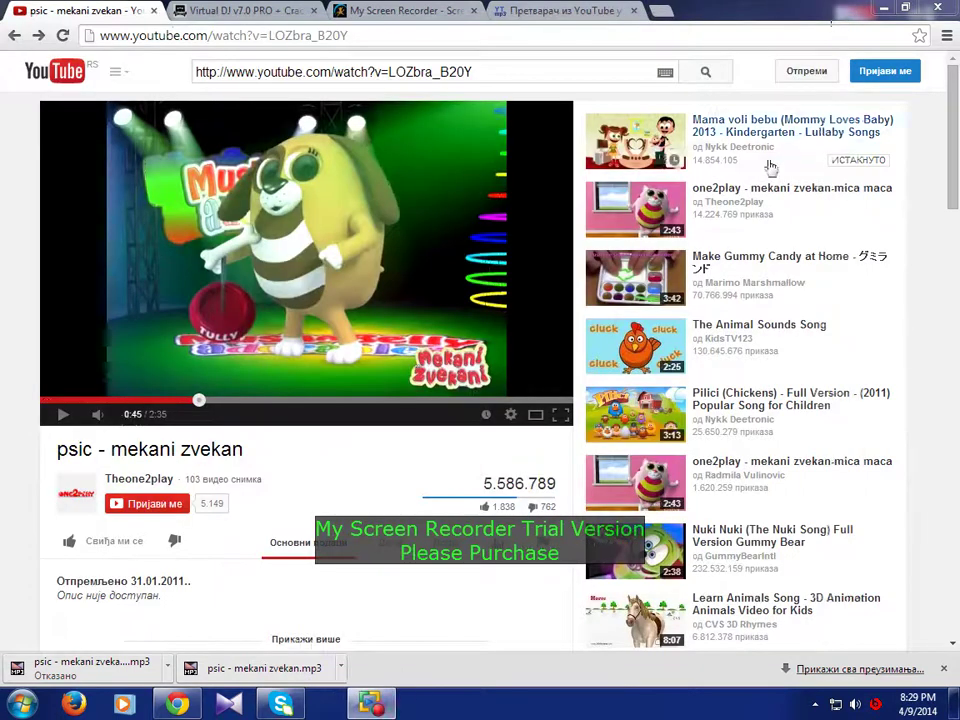